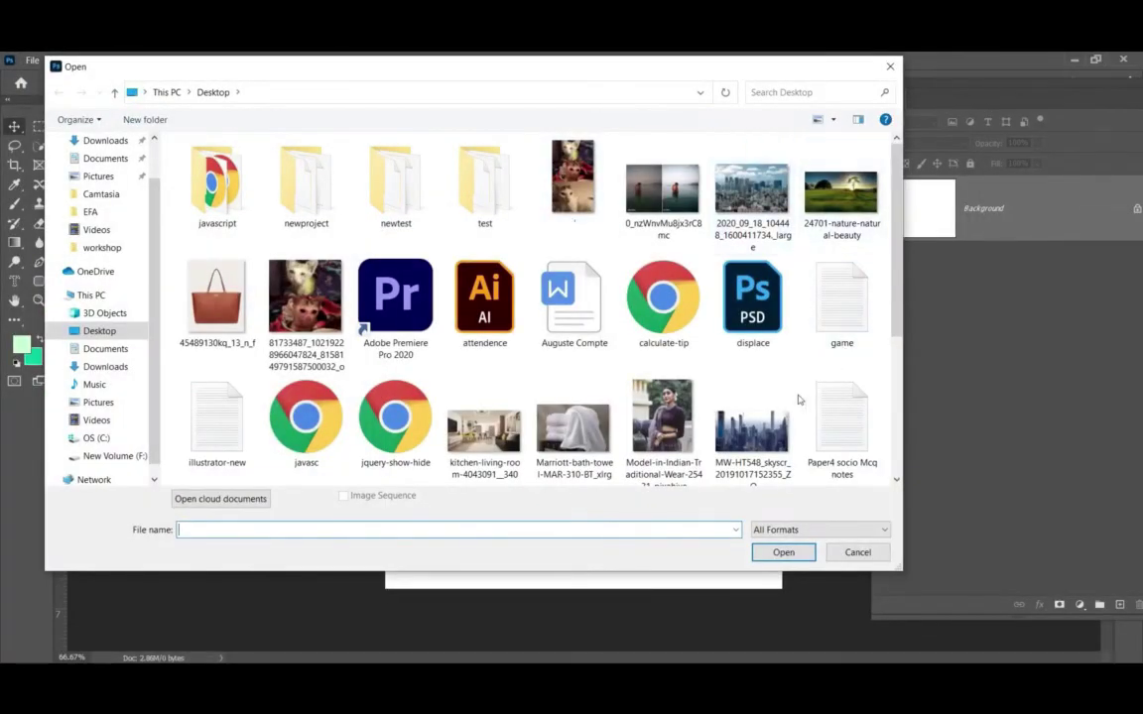
# Open the kitchen-living-room photo and drag it into Untitled-1 as Layer 1.
pyautogui.click(484, 427)
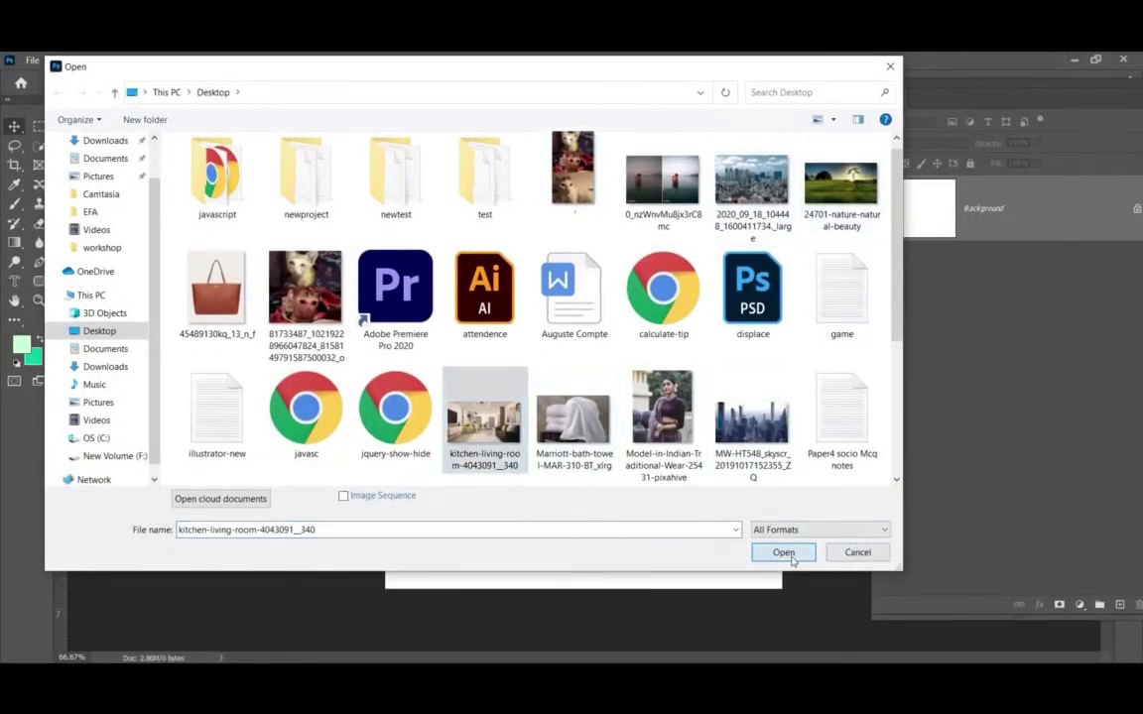
pyautogui.click(784, 553)
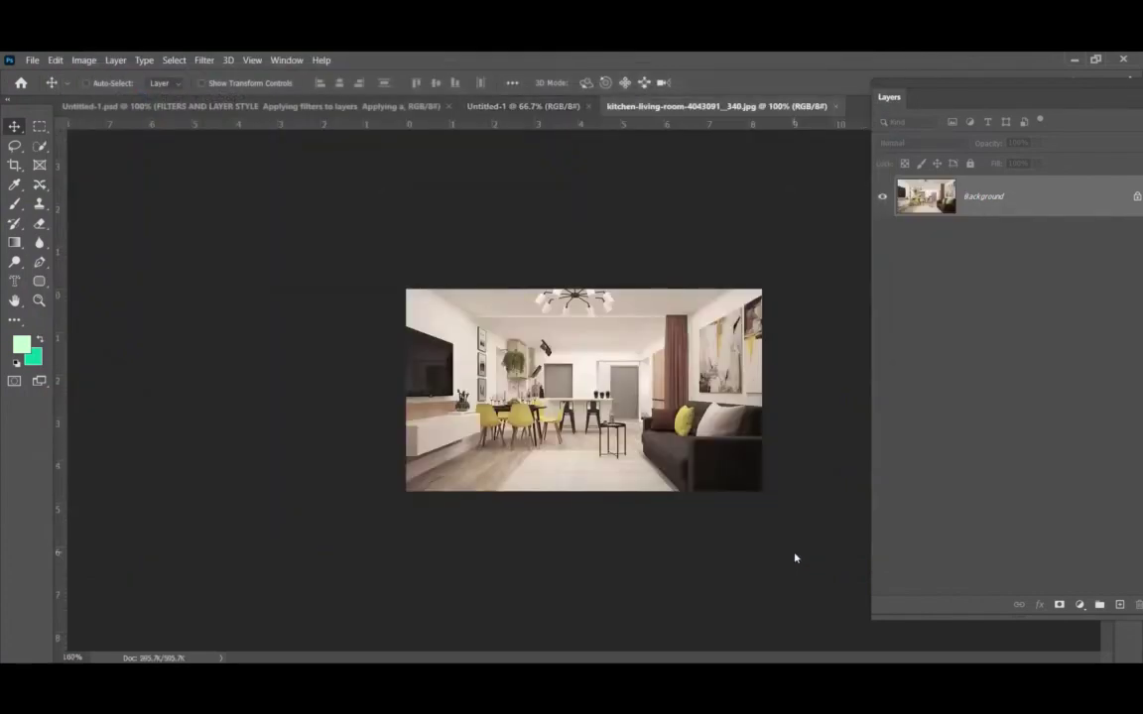
pyautogui.moveTo(627, 329)
pyautogui.mouseDown()
pyautogui.moveTo(500, 107)
pyautogui.moveTo(722, 388)
pyautogui.mouseUp()
pyautogui.moveTo(832, 107); pyautogui.dragTo(645, 173)
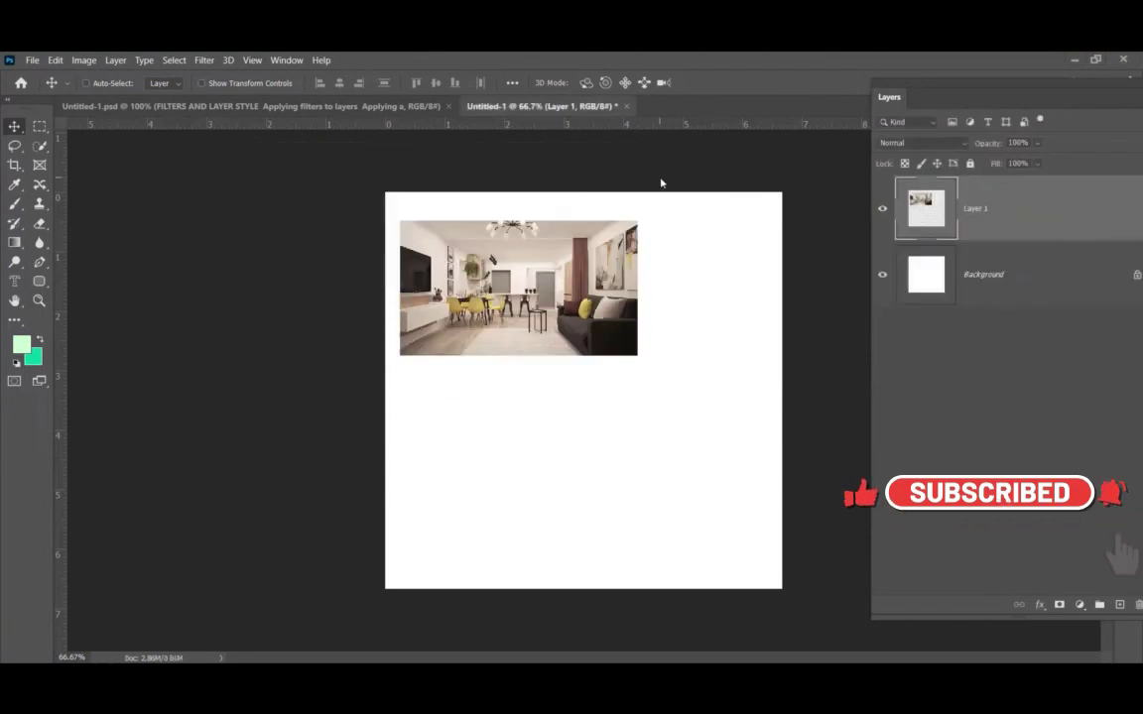
# Convert the room photo's Layer 1 into a smart object.
pyautogui.hotkey('ctrl', 't')
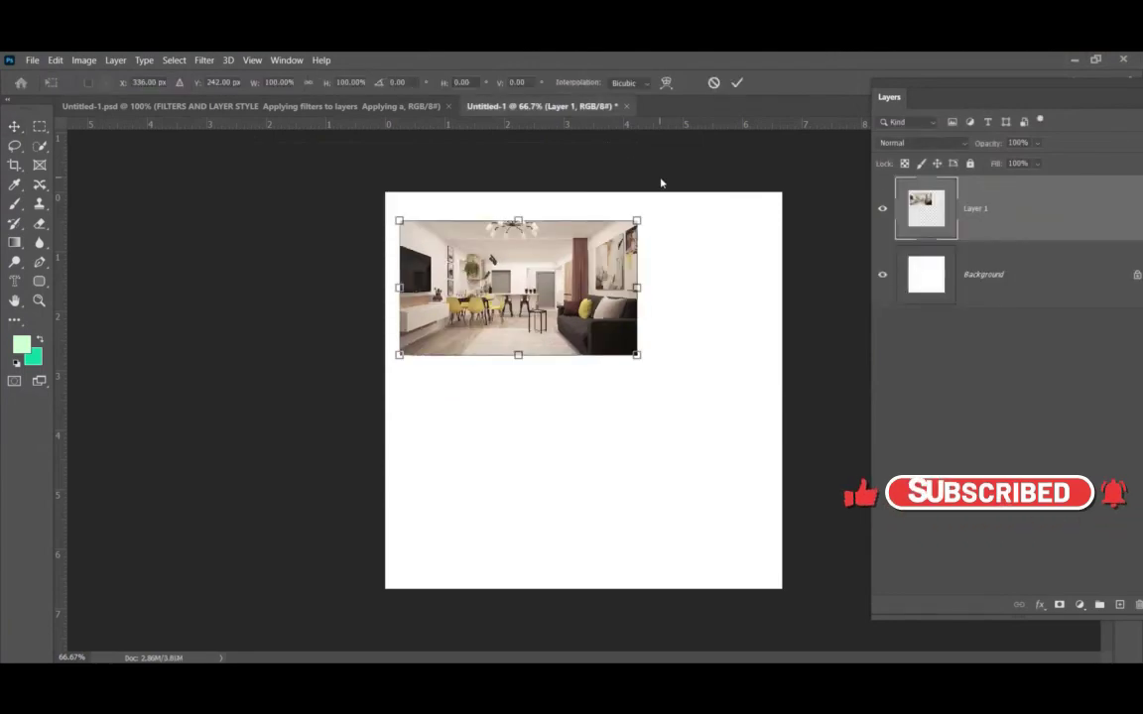
pyautogui.press('Return')
pyautogui.rightClick(1013, 216)
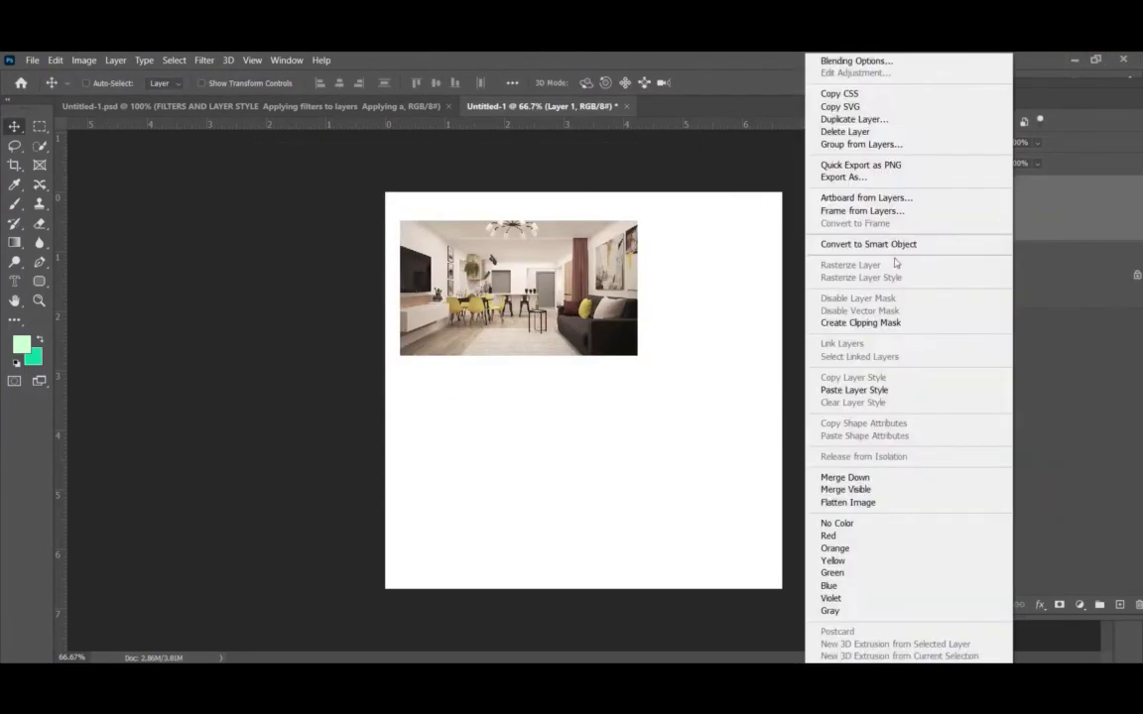
pyautogui.click(892, 242)
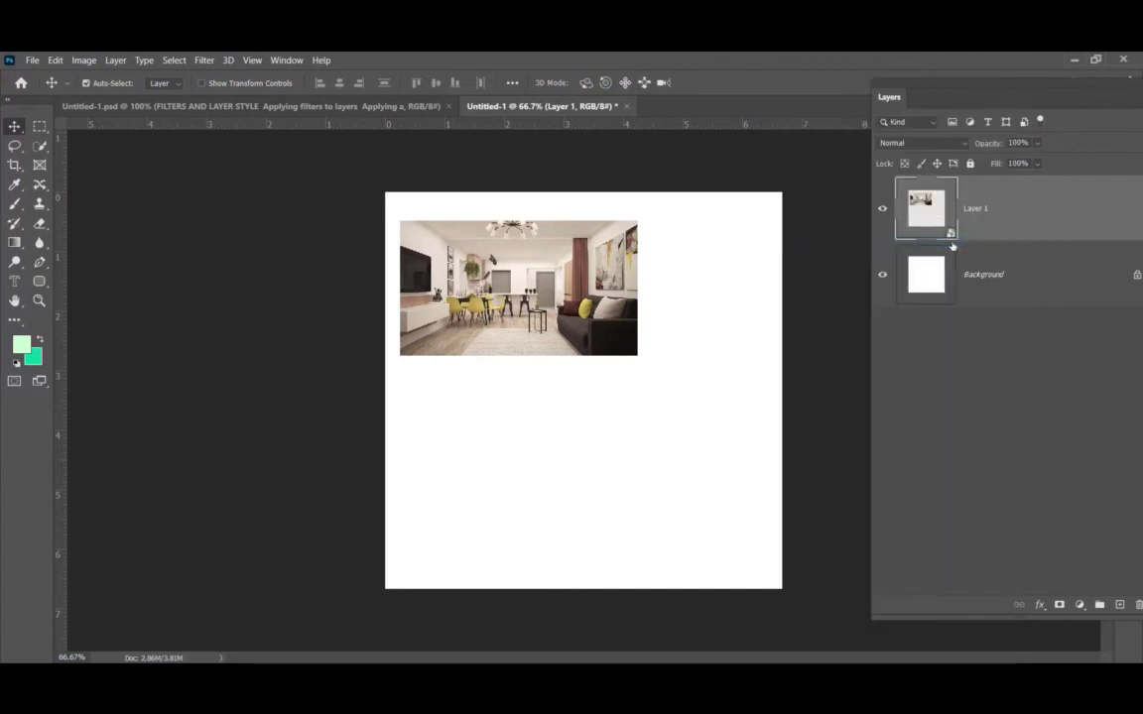
# Scale the room photo to about 229% and position it across the canvas width.
pyautogui.hotkey('ctrl', 't')
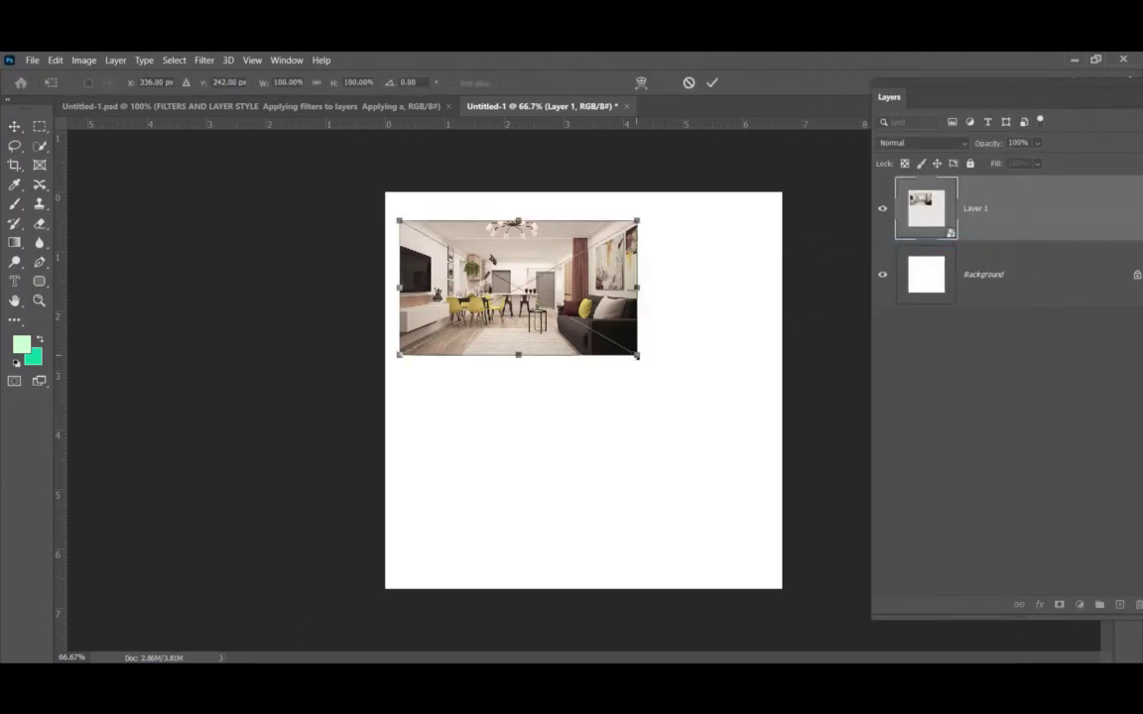
pyautogui.moveTo(636, 355); pyautogui.dragTo(765, 428)
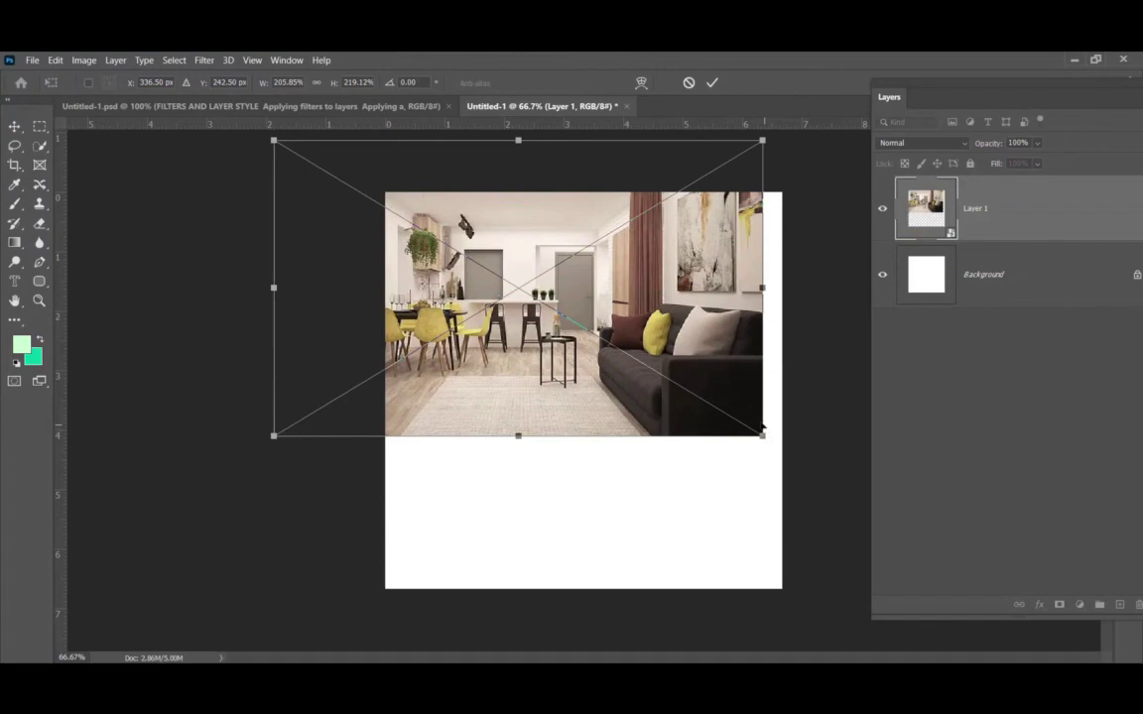
pyautogui.hotkey('ctrl', 'z')
pyautogui.moveTo(639, 358); pyautogui.dragTo(791, 444)
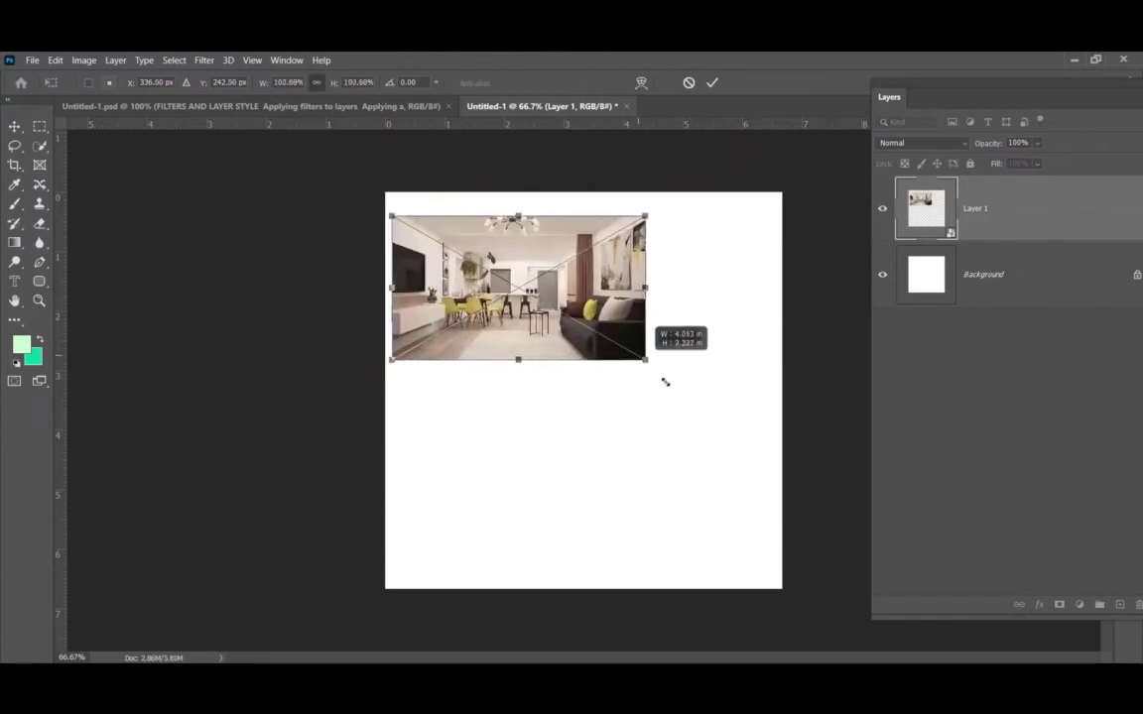
pyautogui.moveTo(625, 298); pyautogui.dragTo(690, 385)
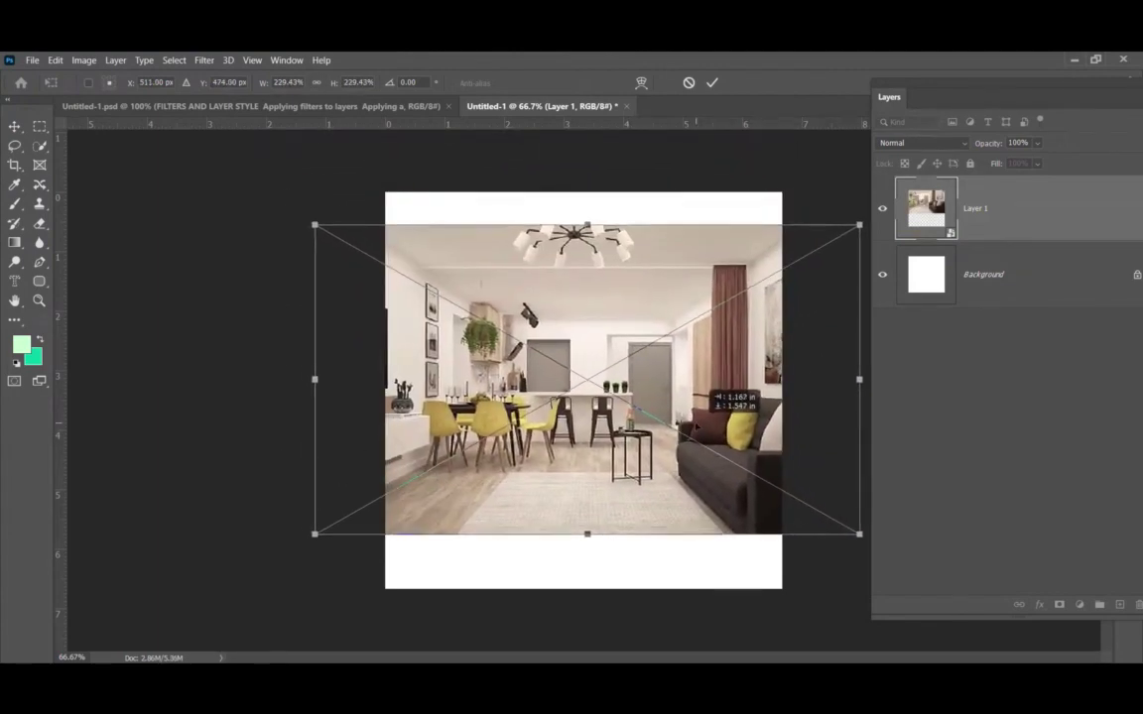
pyautogui.press('Return')
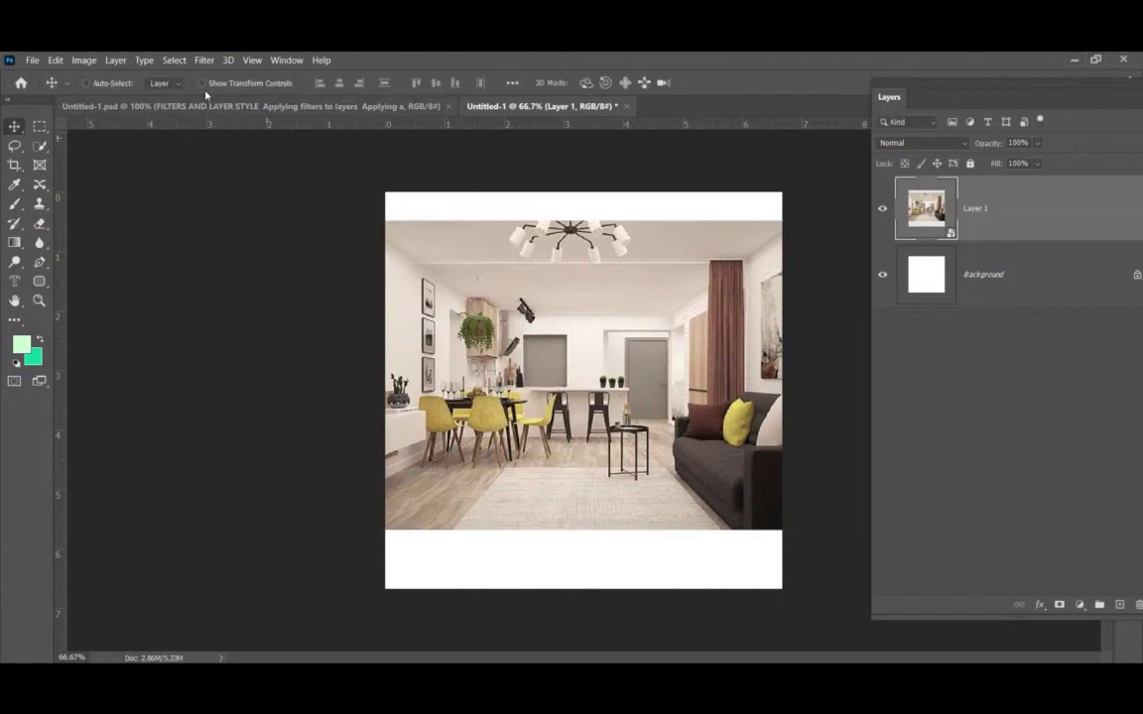
# Reveal All, then trim the white bands based on the bottom-right pixel colour.
pyautogui.click(83, 60)
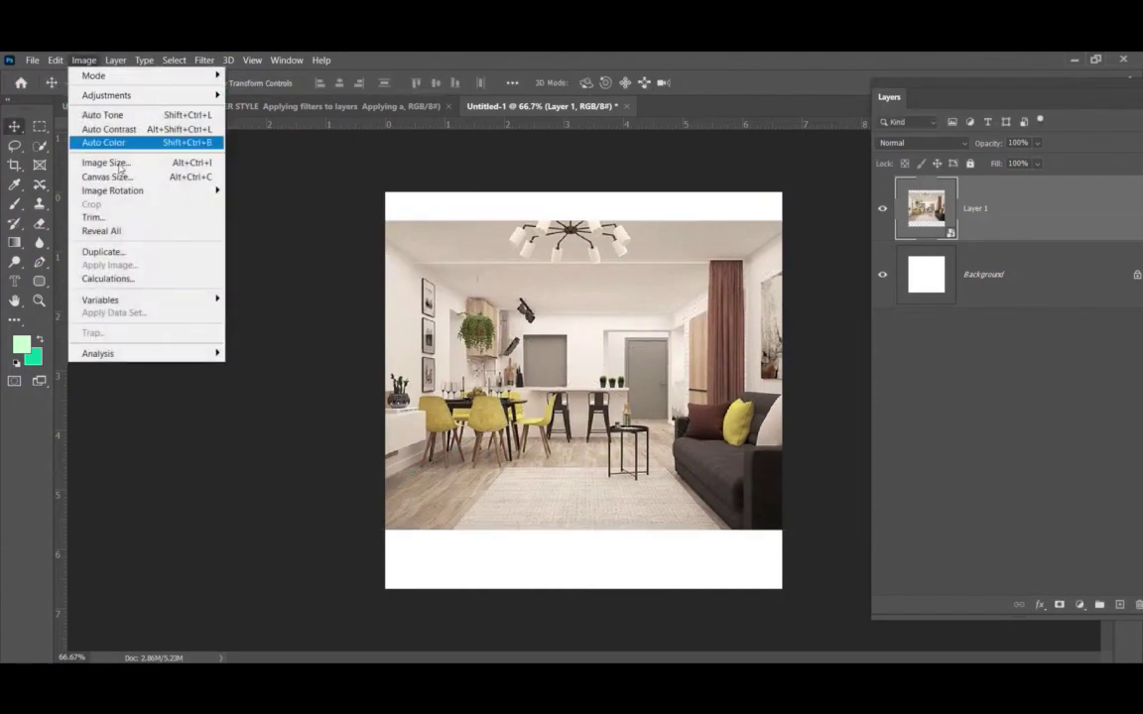
pyautogui.click(111, 230)
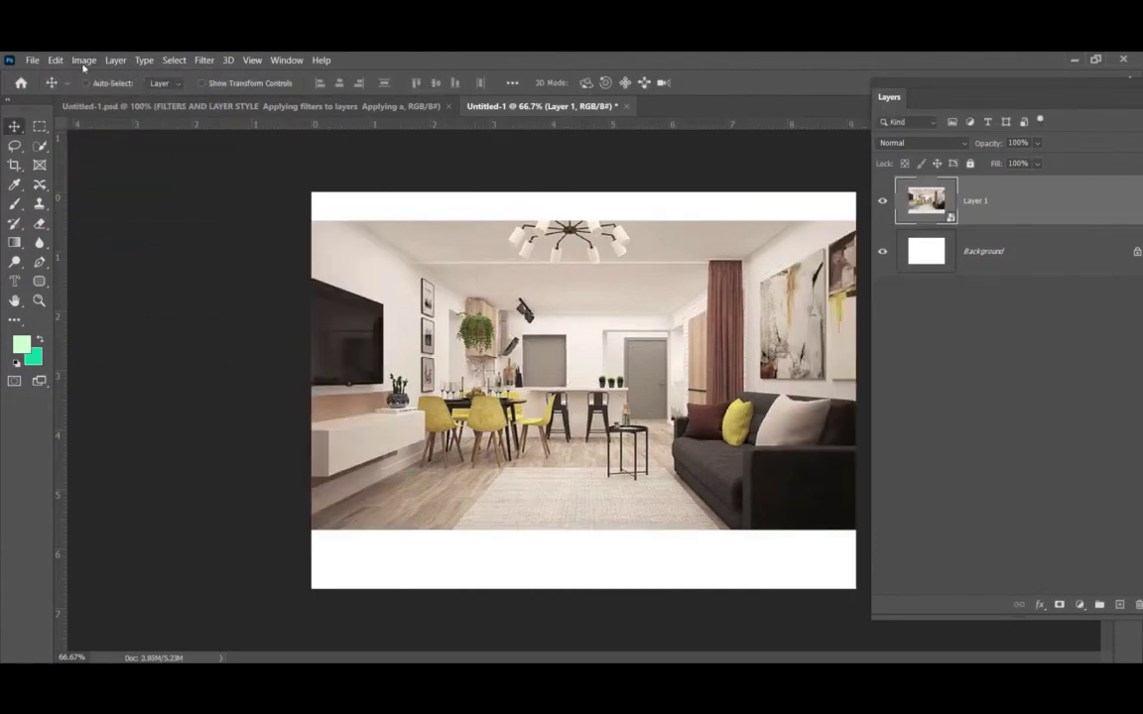
pyautogui.click(83, 60)
pyautogui.click(101, 217)
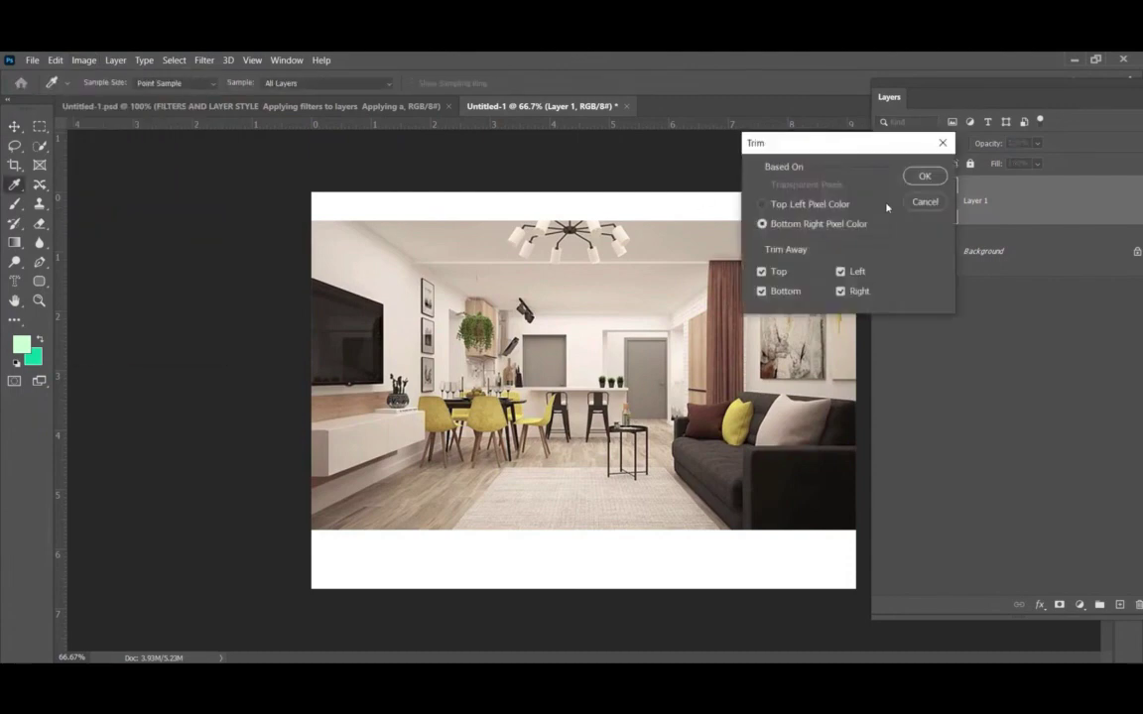
pyautogui.click(923, 176)
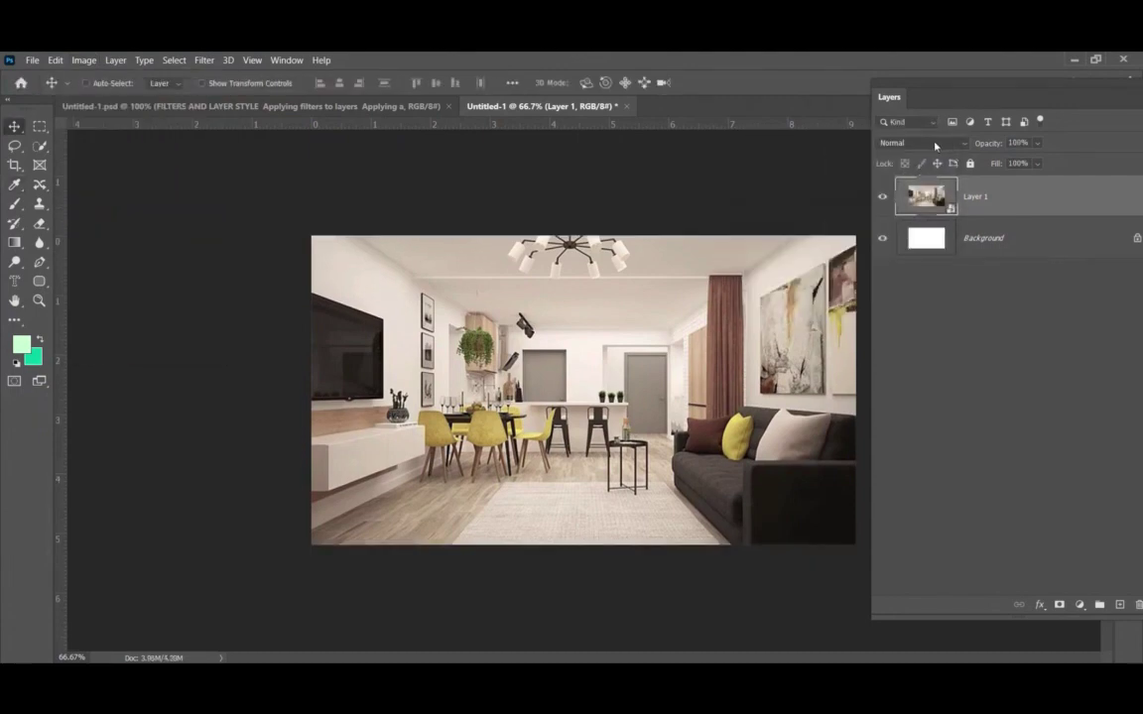
# Zoom to 200% and marquee a tall rectangular area on the left wall.
pyautogui.hotkey('ctrl', '+')
pyautogui.hotkey('ctrl', '+')
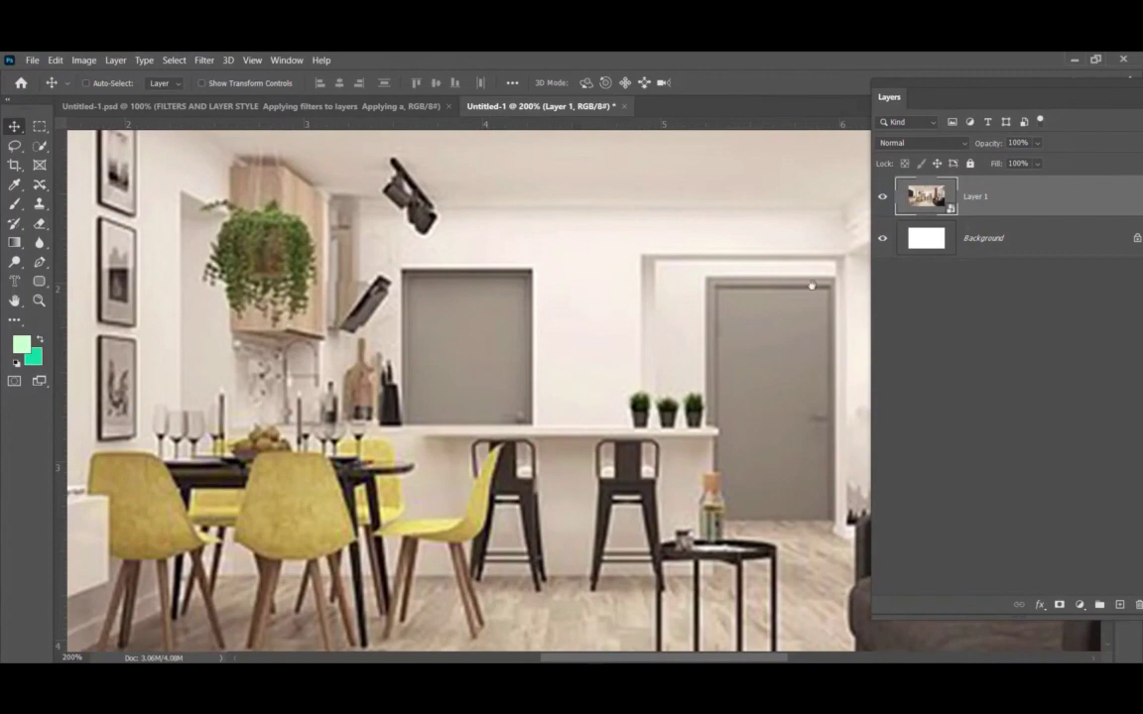
pyautogui.hscroll(2, 730, 256)
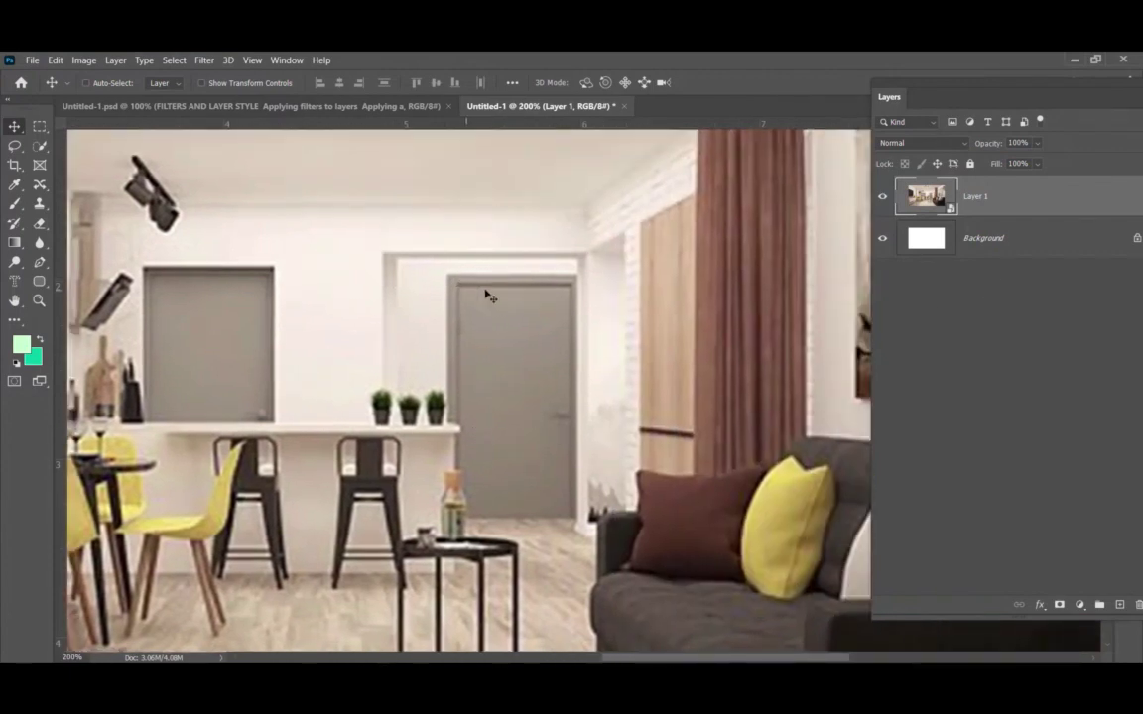
pyautogui.scroll(3, 491, 386)
pyautogui.hscroll(-2, 491, 387)
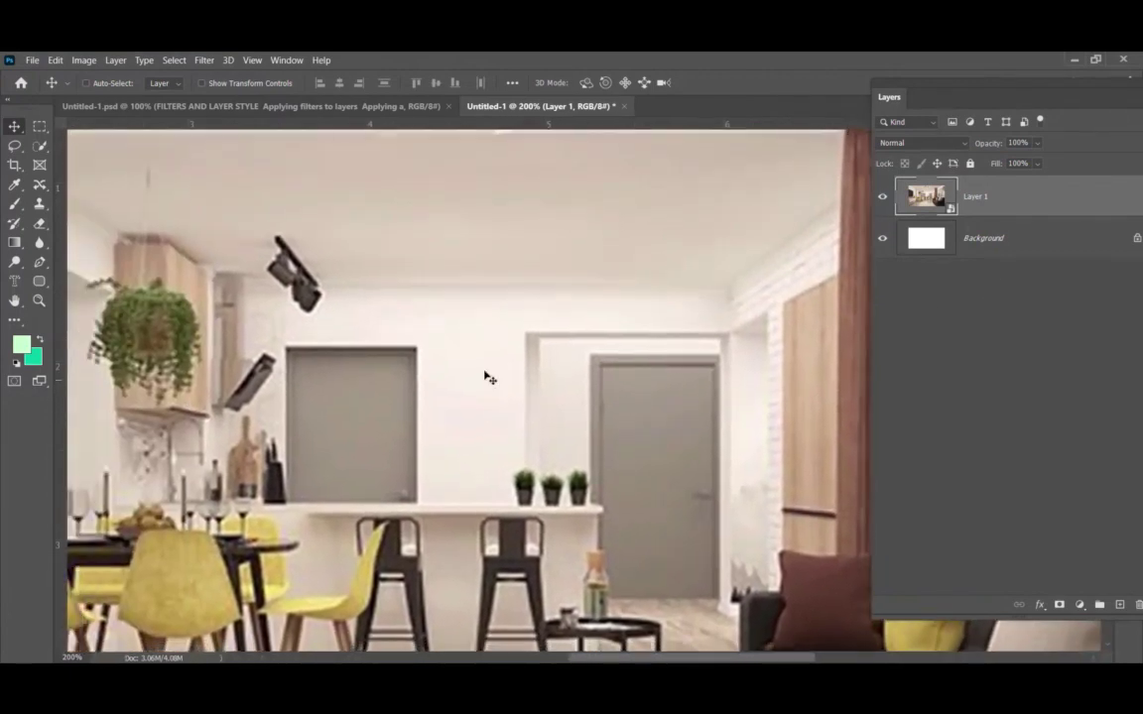
pyautogui.scroll(2, 354, 309)
pyautogui.hscroll(-2, 354, 310)
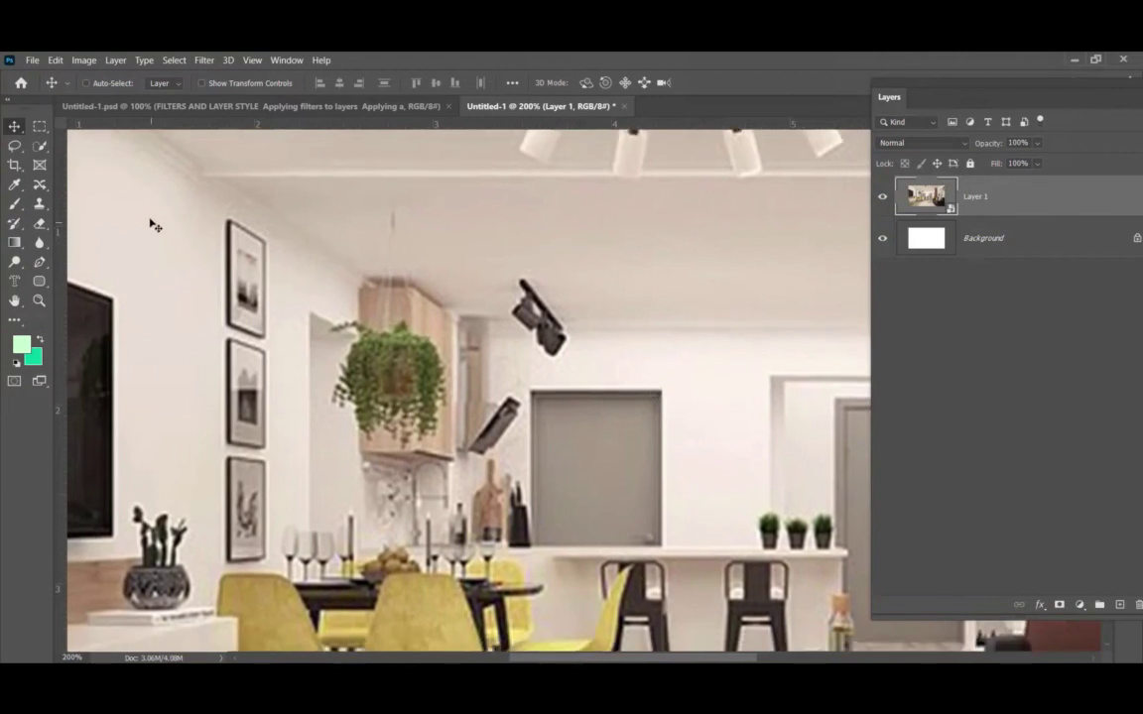
pyautogui.click(40, 126)
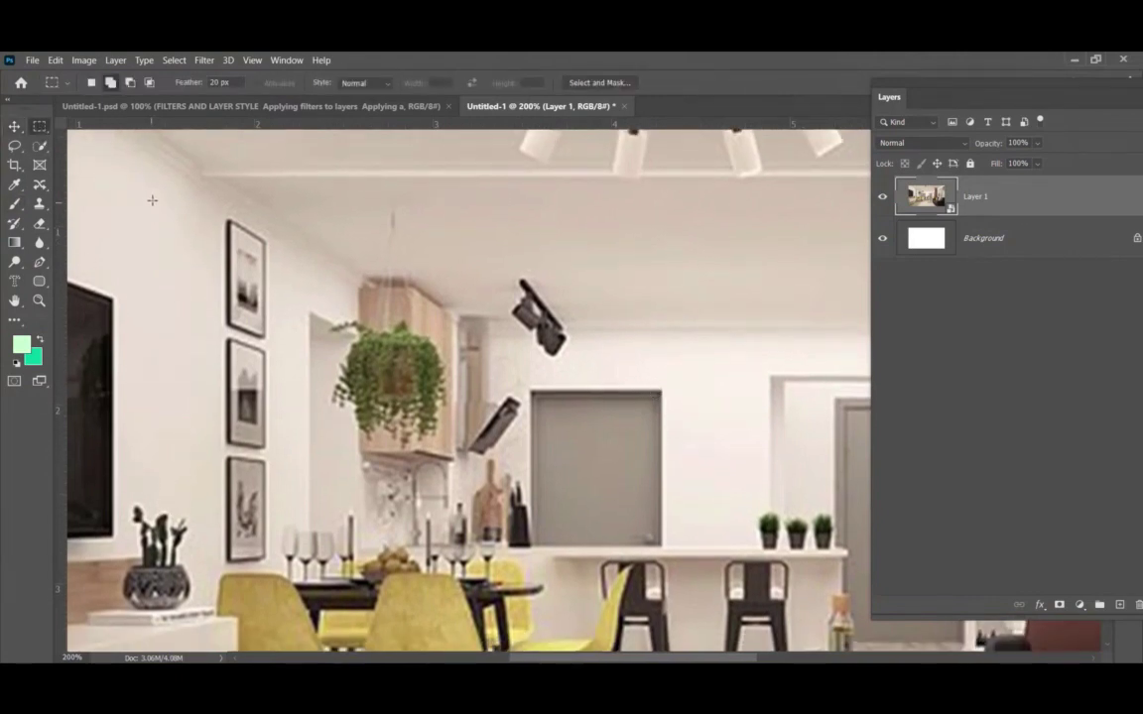
pyautogui.moveTo(144, 208); pyautogui.dragTo(238, 489)
# Draw a tall pale green rectangle shape on the wall left of the pictures.
pyautogui.rightClick(39, 280)
pyautogui.click(99, 279)
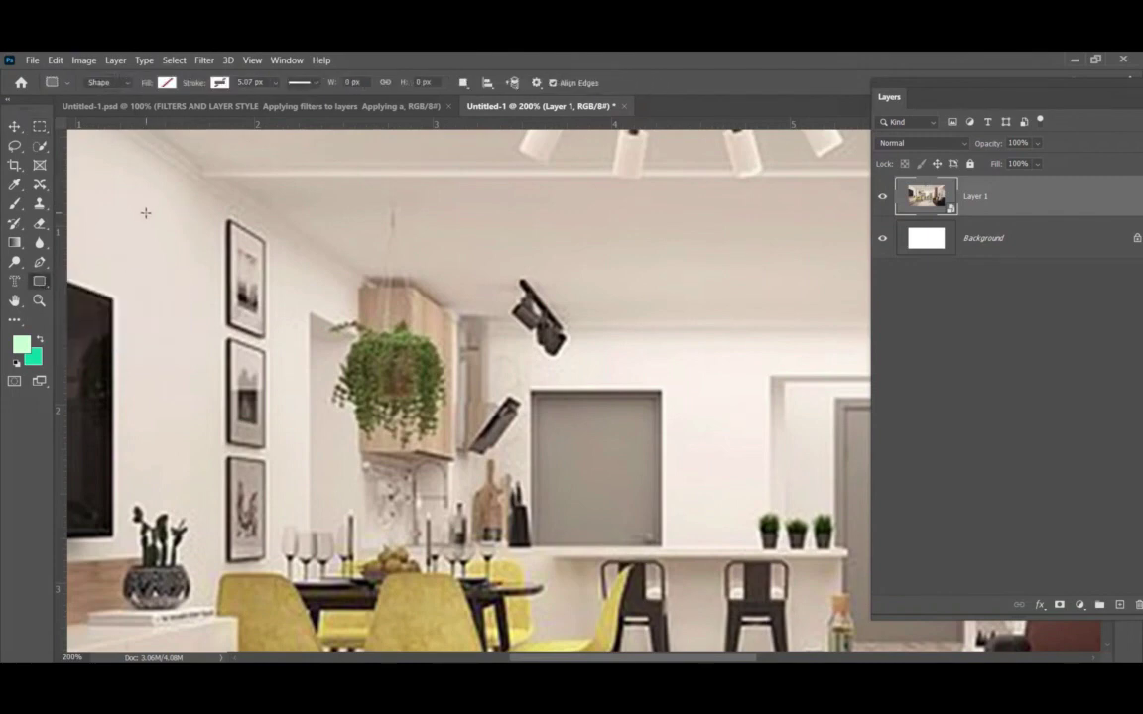
pyautogui.moveTo(142, 200); pyautogui.dragTo(201, 491)
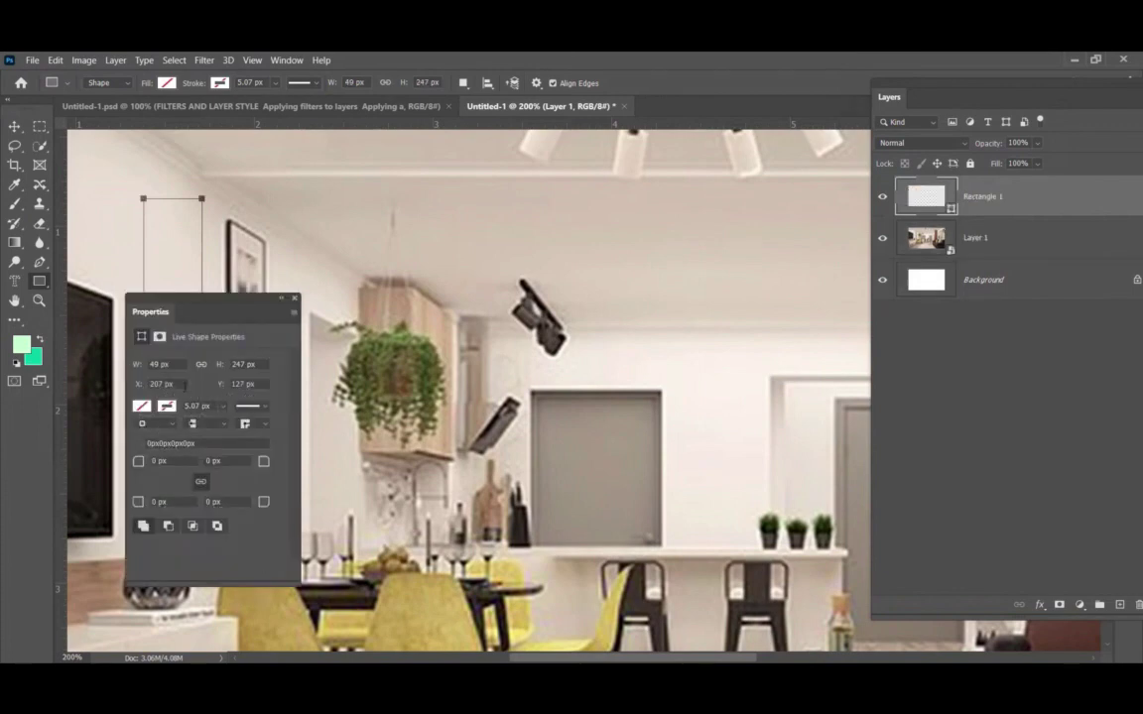
pyautogui.click(294, 300)
pyautogui.click(166, 84)
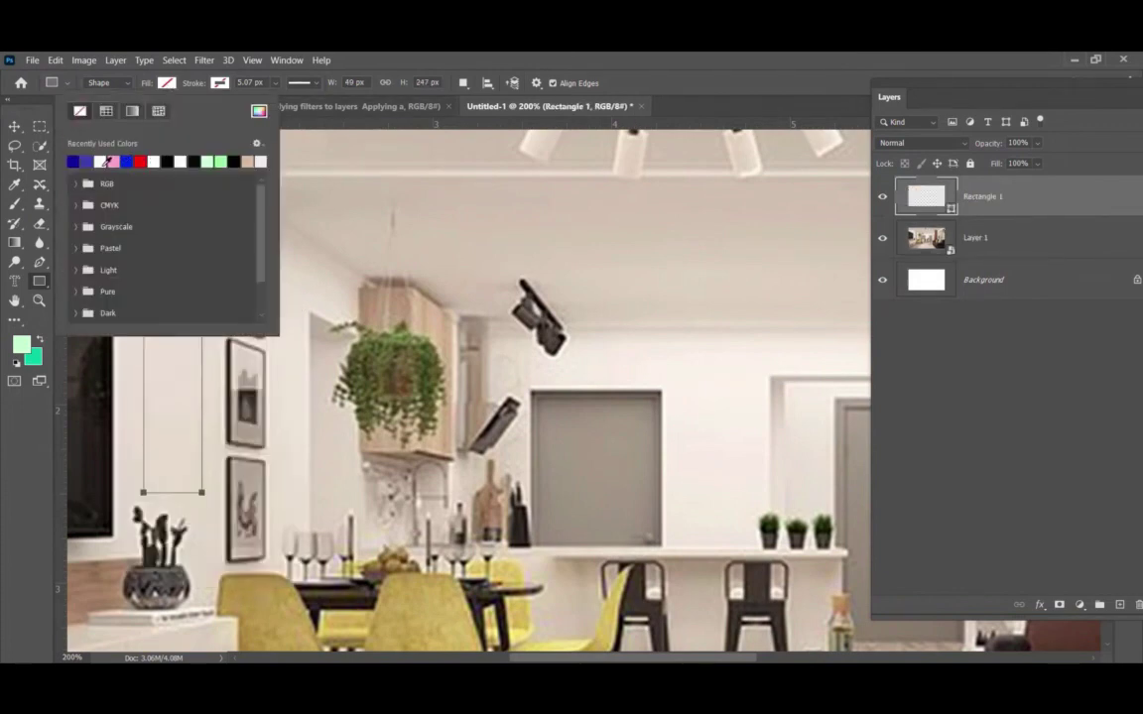
pyautogui.click(212, 159)
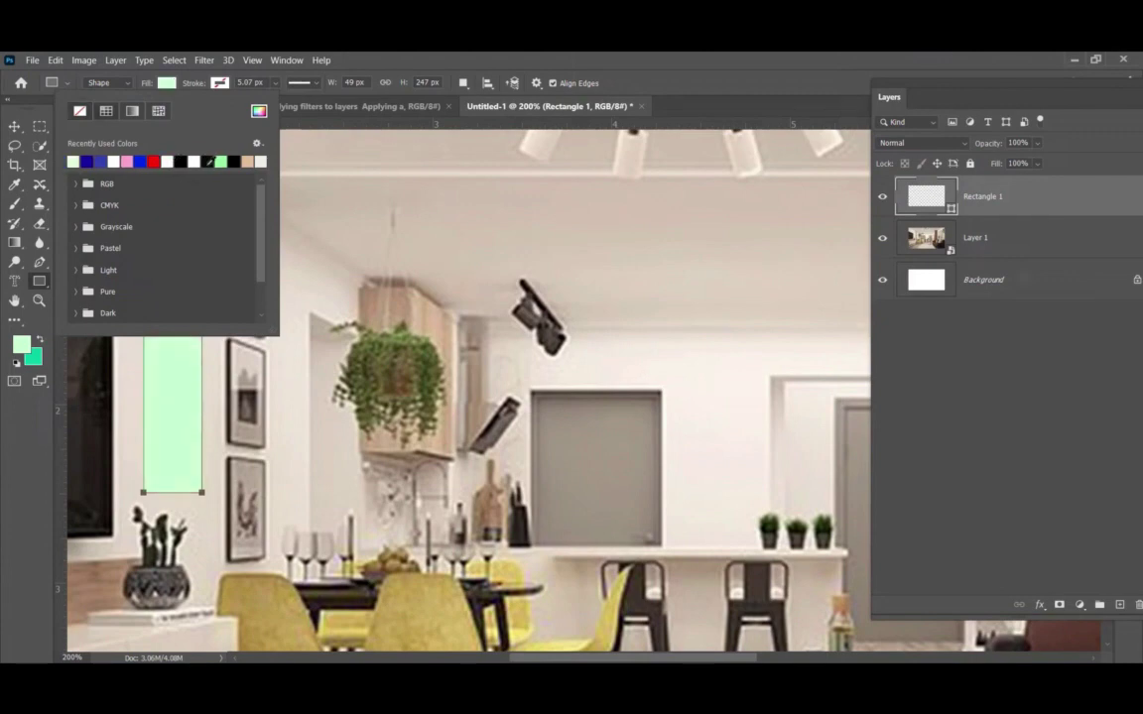
pyautogui.click(15, 126)
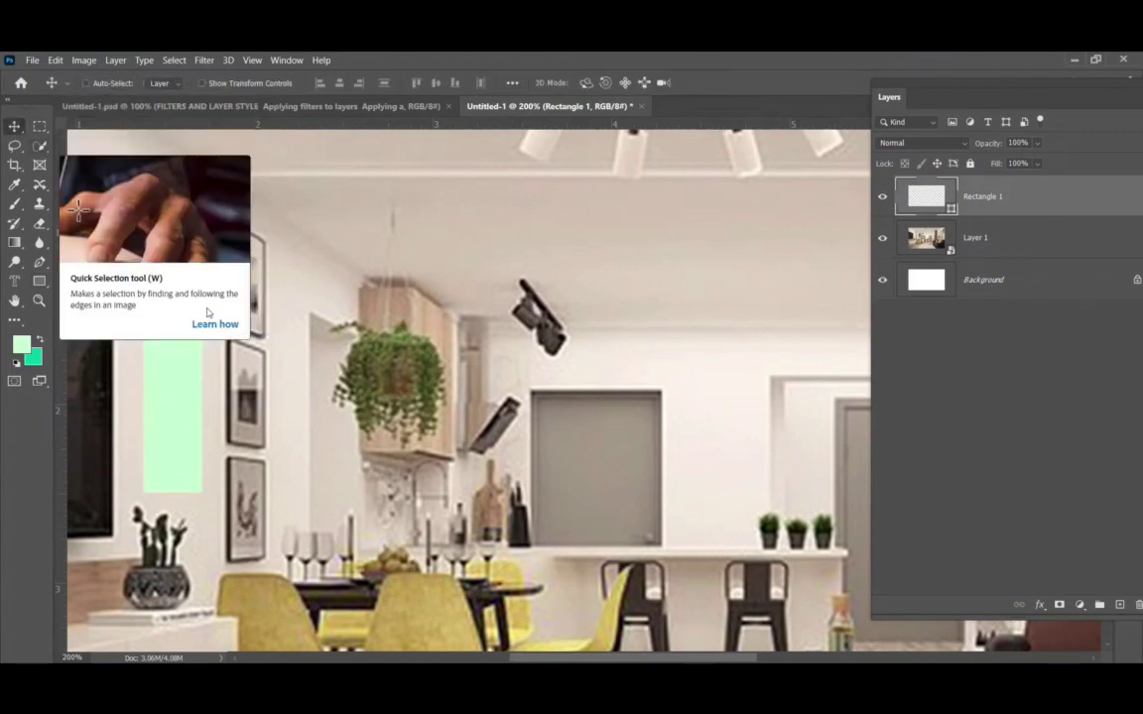
# Drag all four rectangle corners to match the wall's perspective, converting it to a path.
pyautogui.press('a')
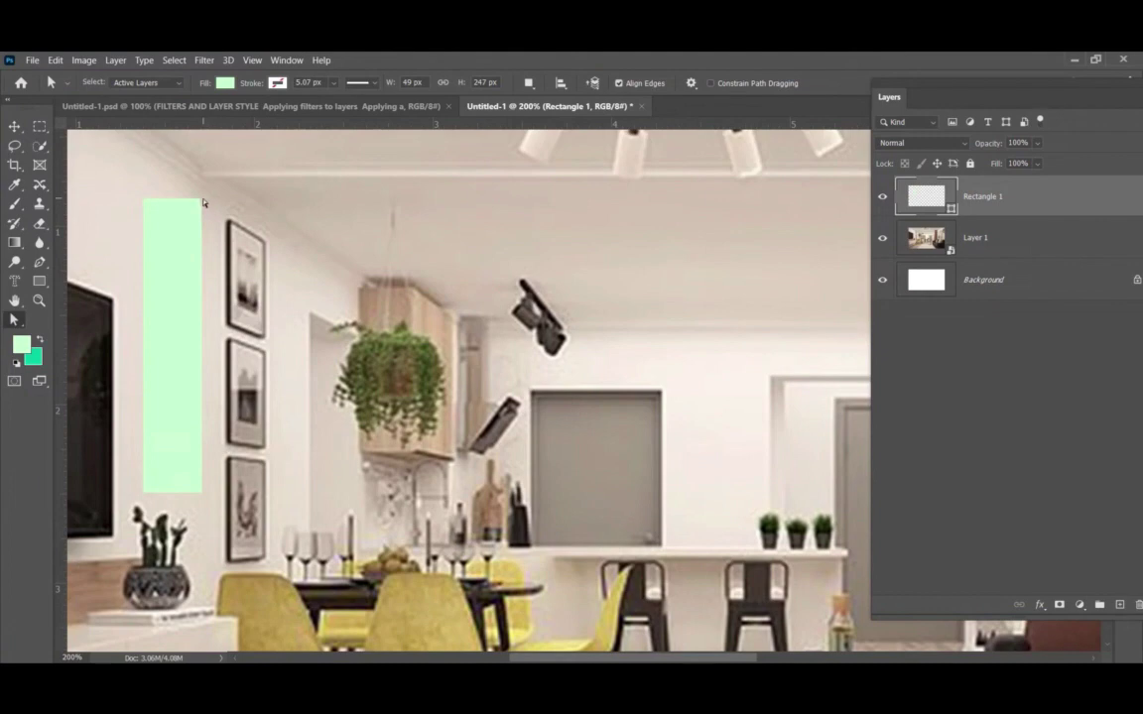
pyautogui.moveTo(201, 198); pyautogui.dragTo(213, 218)
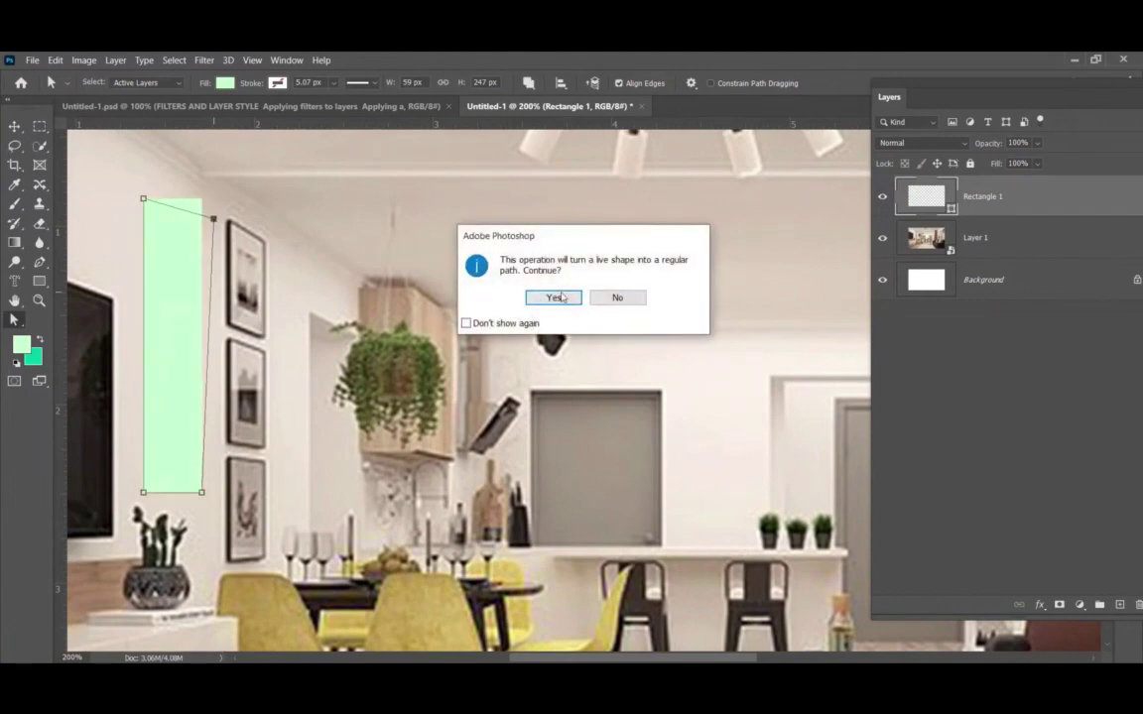
pyautogui.click(561, 297)
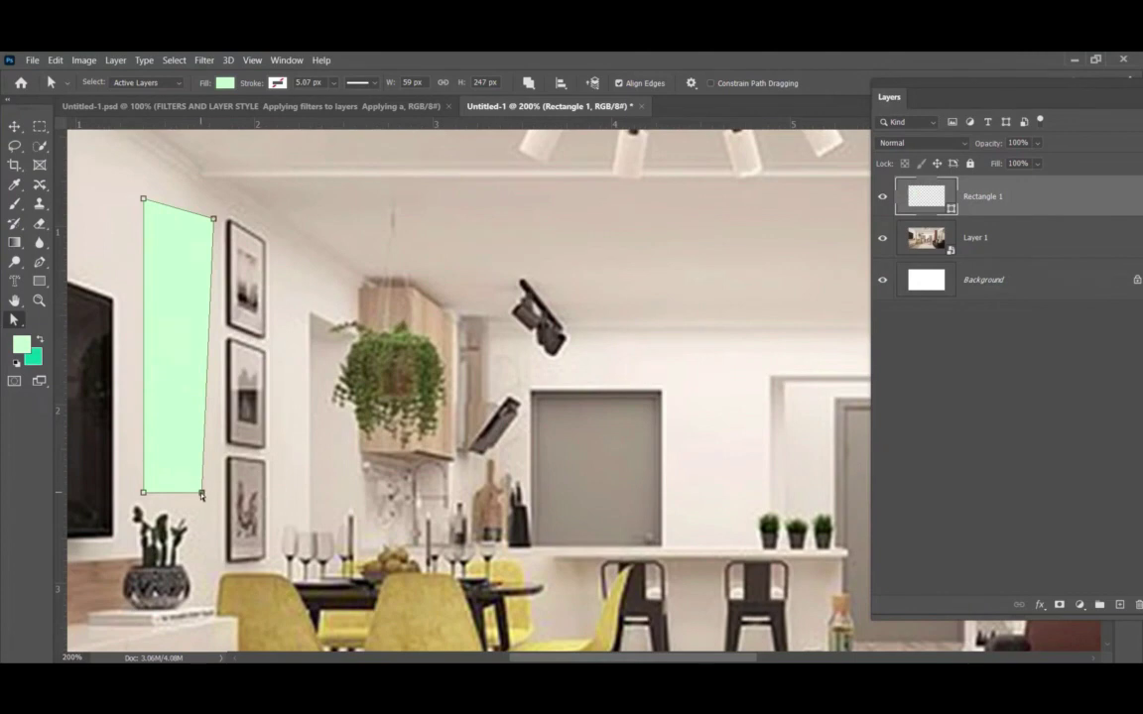
pyautogui.moveTo(196, 495); pyautogui.dragTo(211, 533)
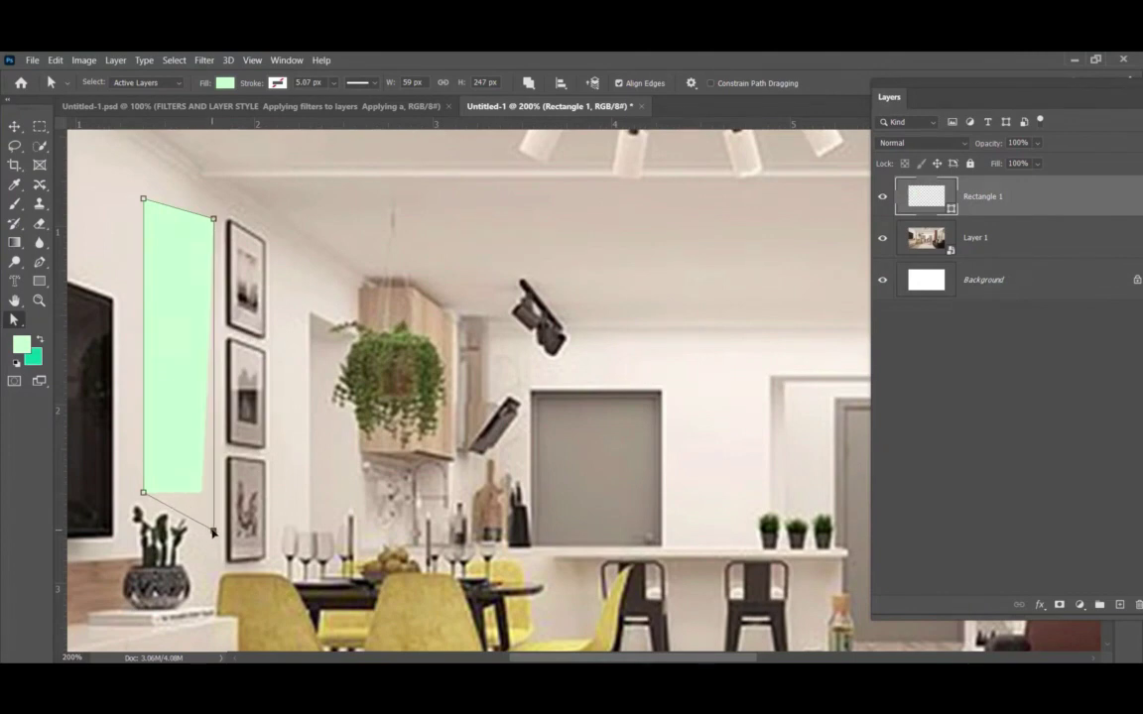
pyautogui.moveTo(144, 198); pyautogui.dragTo(161, 190)
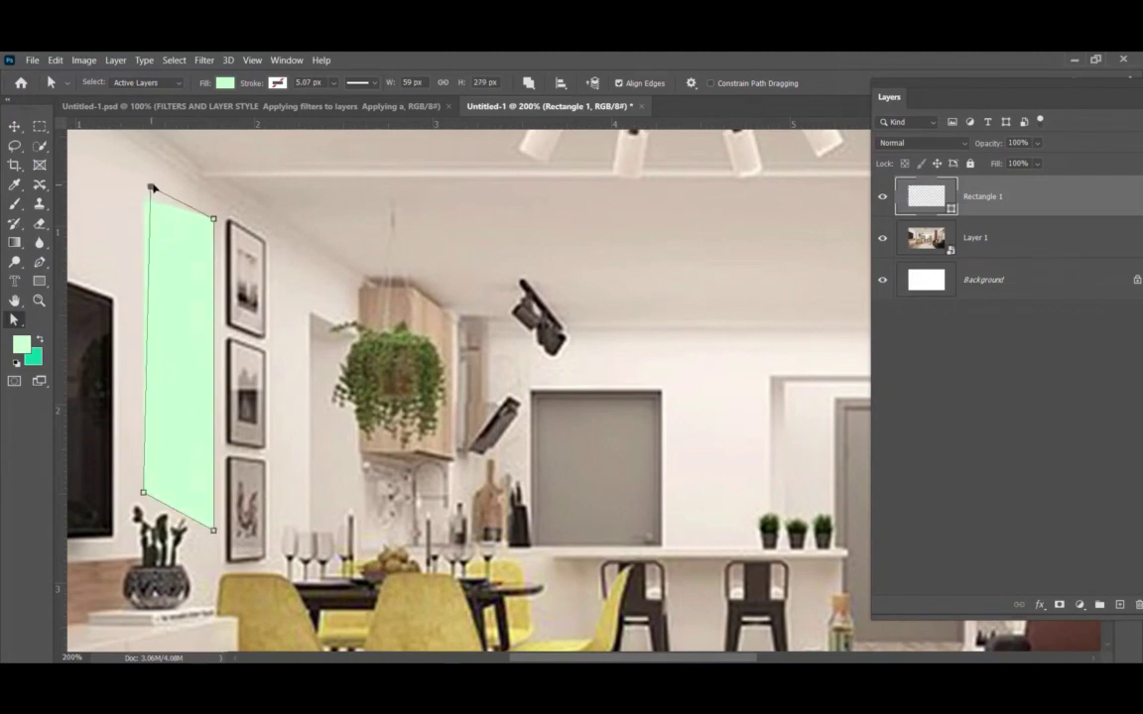
pyautogui.moveTo(144, 492); pyautogui.dragTo(158, 510)
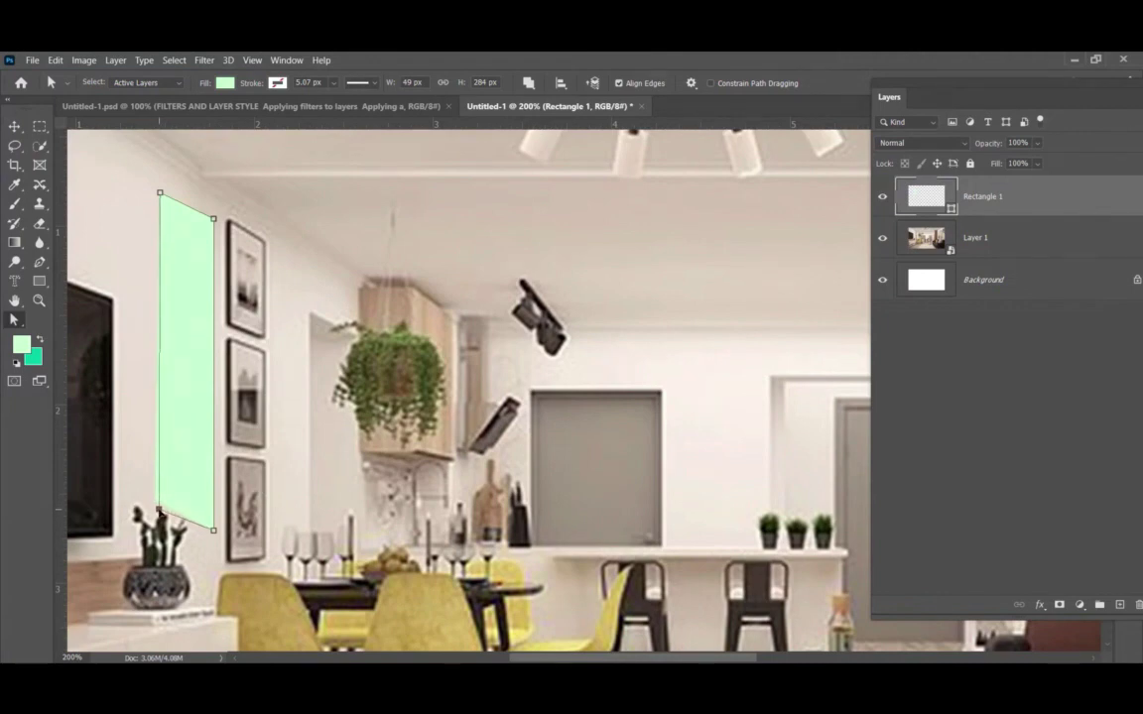
# Delete the mint-green Rectangle 1 layer and bring up the File > Open dialog.
pyautogui.click(204, 59)
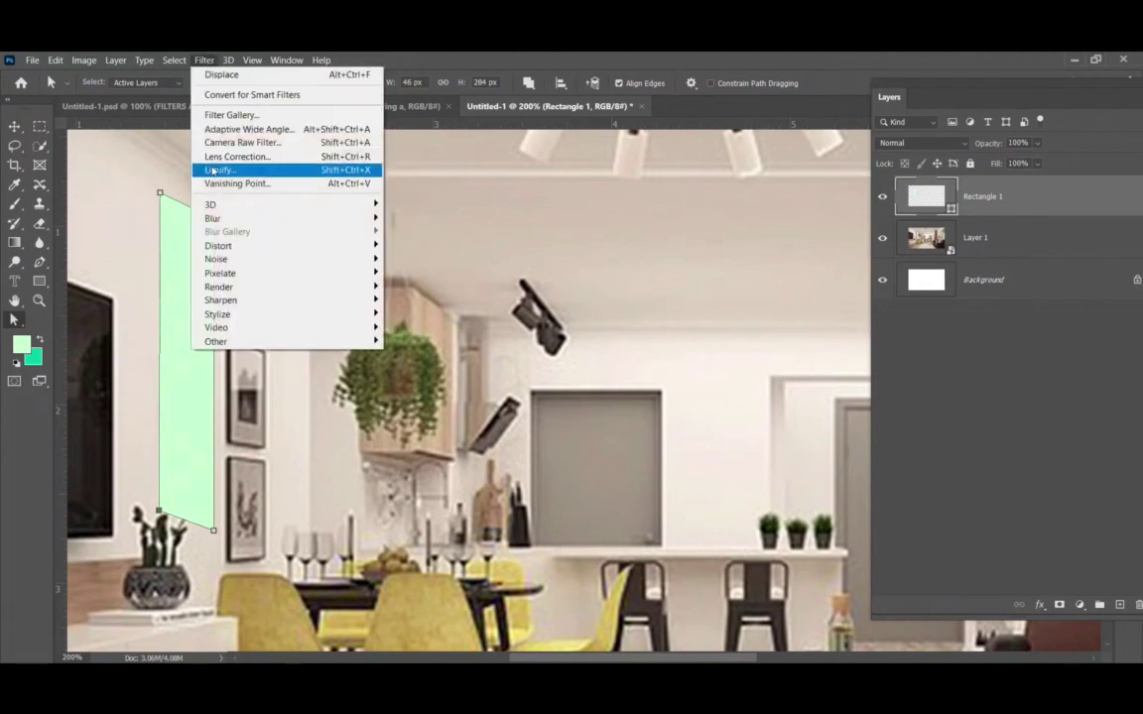
pyautogui.click(16, 126)
pyautogui.hotkey('ctrl', 'e')
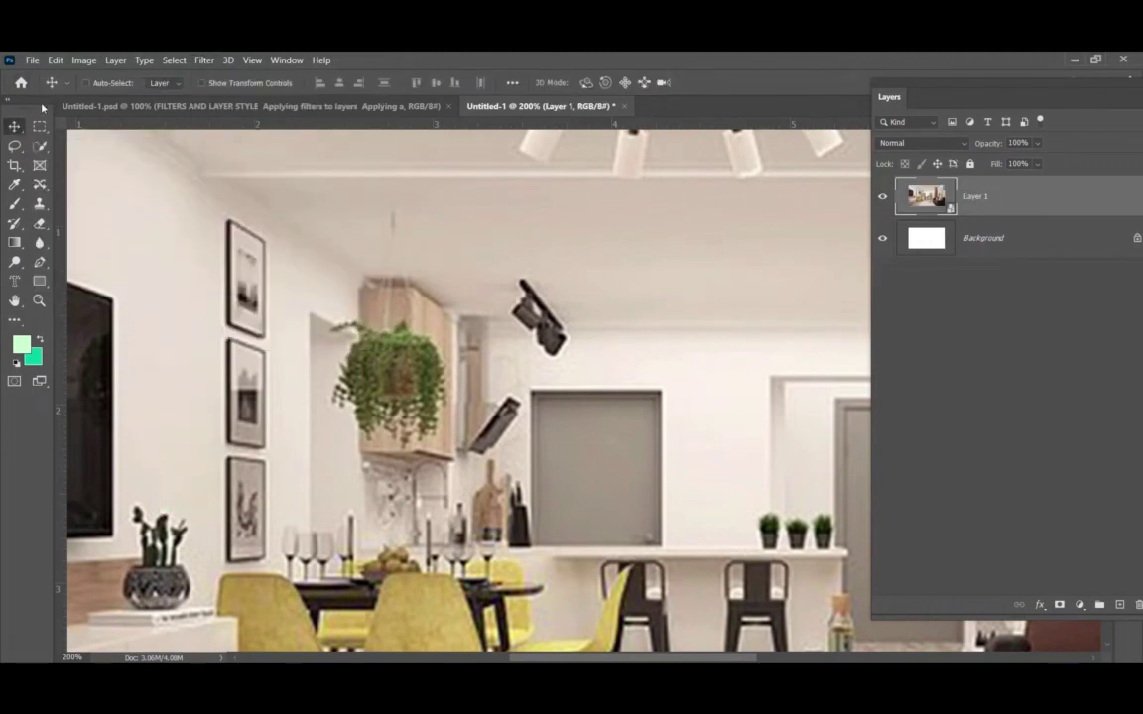
pyautogui.click(30, 60)
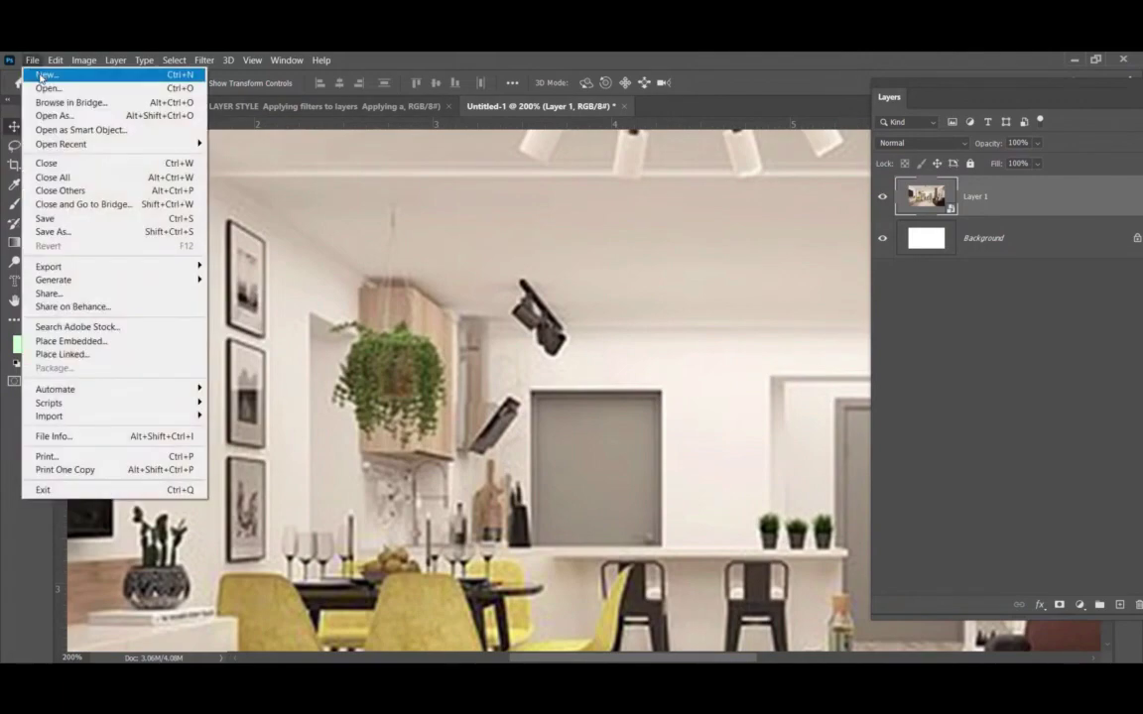
pyautogui.click(46, 89)
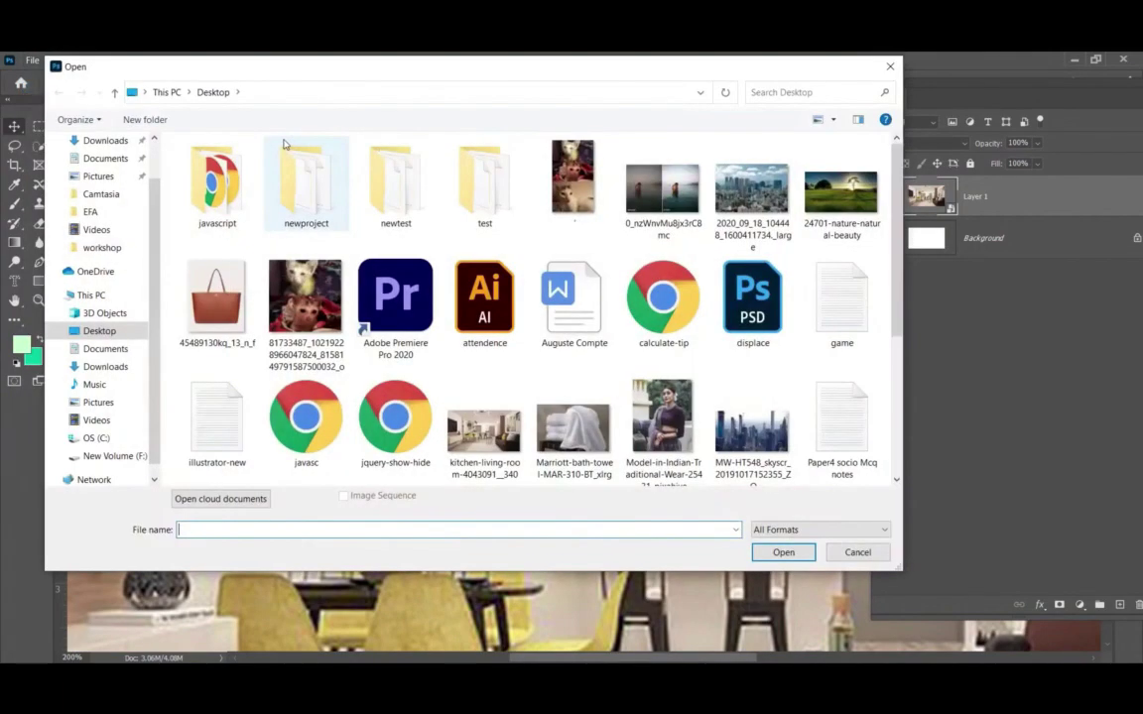
# Copy 24701-nature-natural-beauty into Untitled-1 as Layer 2, close its window, zoom out.
pyautogui.click(841, 194)
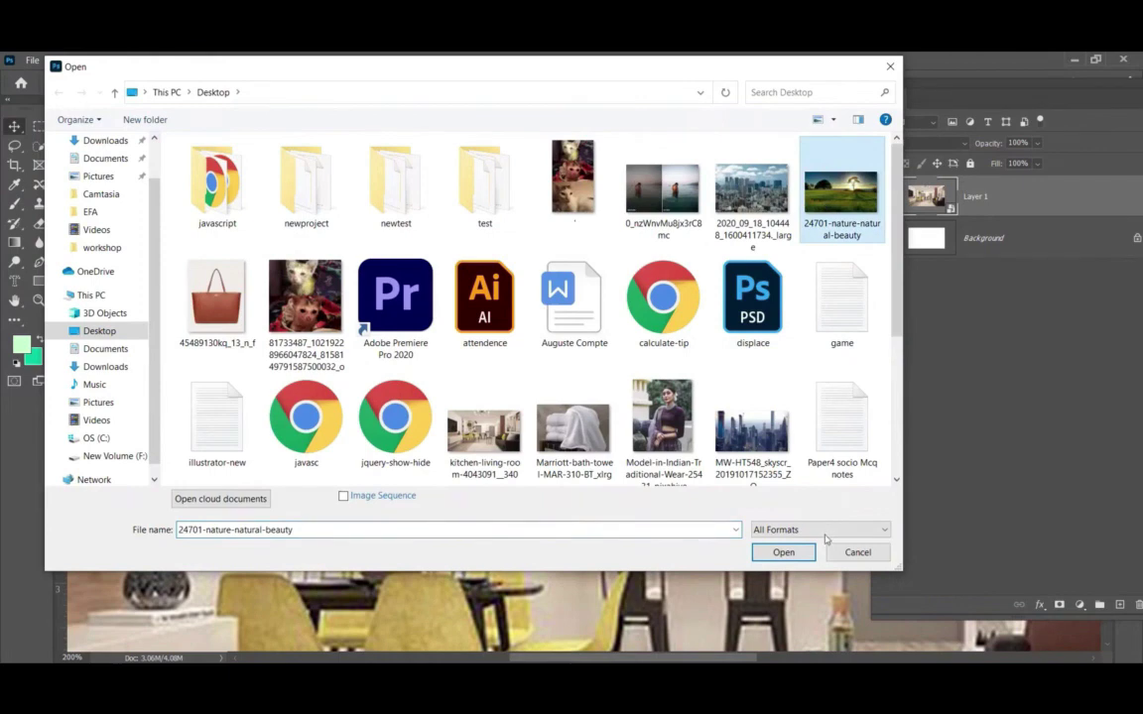
pyautogui.click(783, 553)
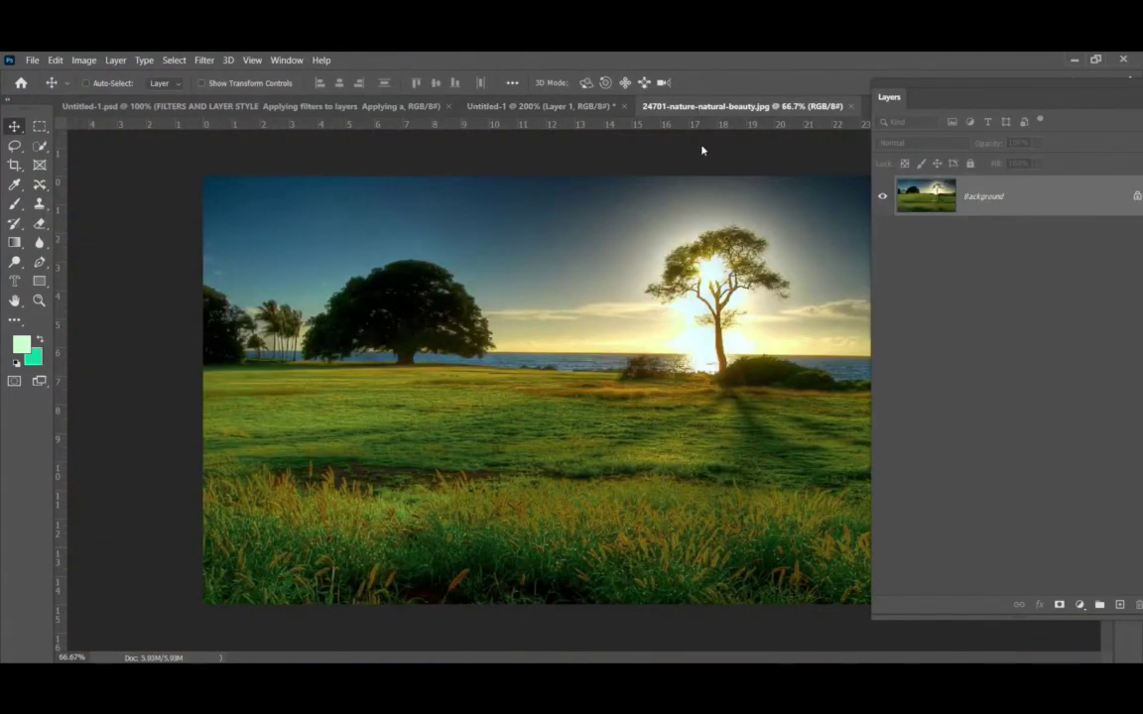
pyautogui.moveTo(742, 106); pyautogui.dragTo(754, 156)
pyautogui.moveTo(712, 311); pyautogui.dragTo(269, 267)
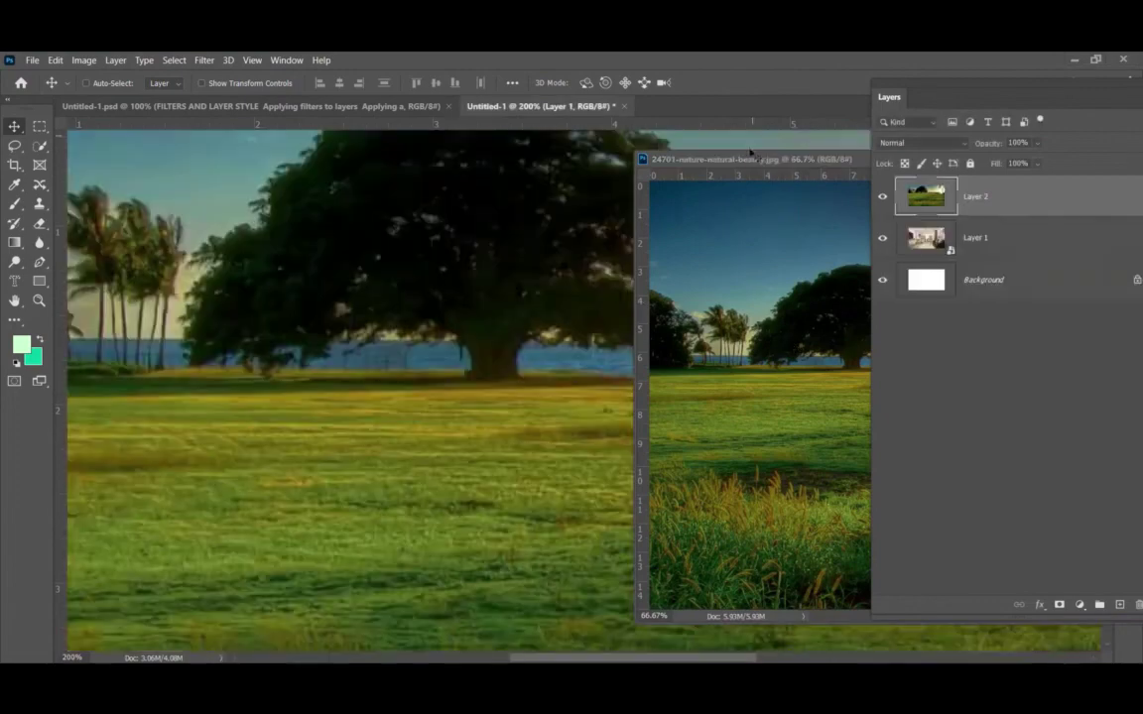
pyautogui.moveTo(750, 155); pyautogui.dragTo(609, 203)
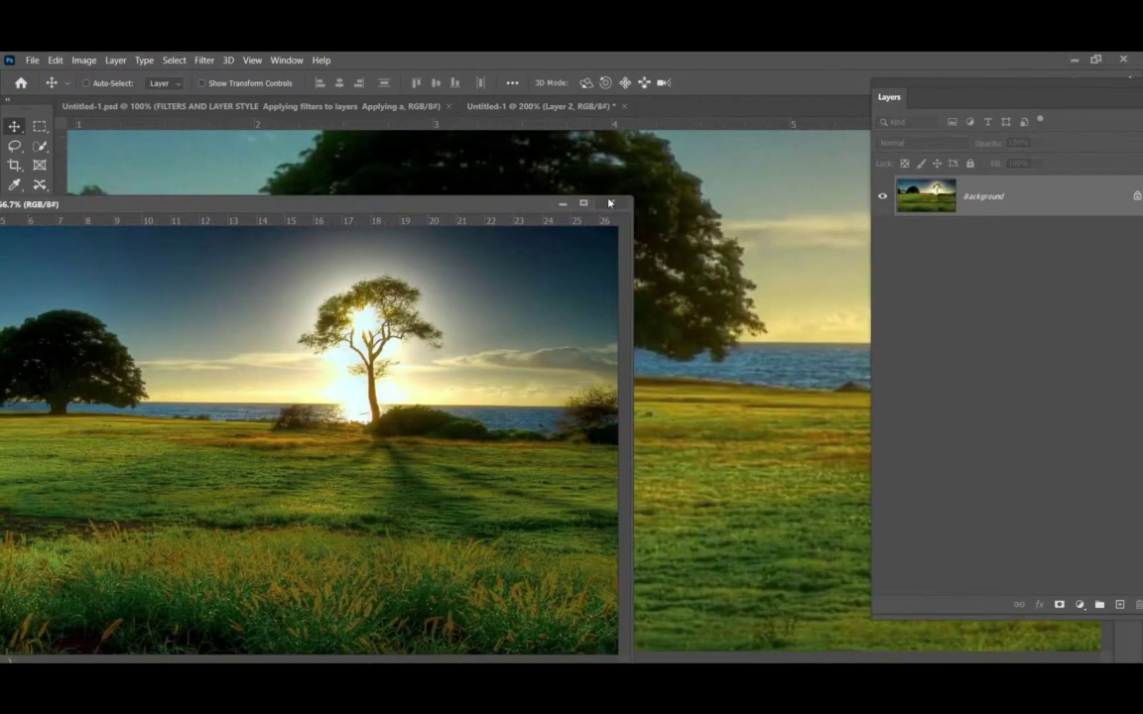
pyautogui.click(610, 202)
pyautogui.hotkey('ctrl', '-')
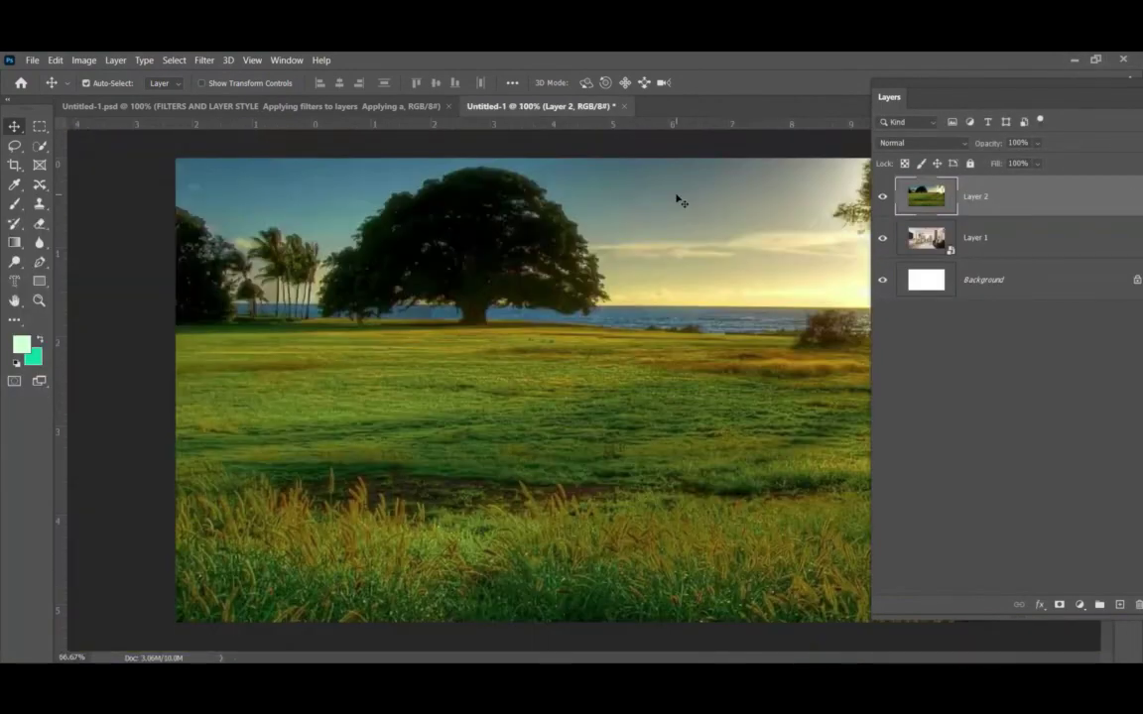
pyautogui.hotkey('ctrl', '-')
# Scale the Layer 2 landscape to 46.15% and move it over the room's left side.
pyautogui.hotkey('ctrl', 't')
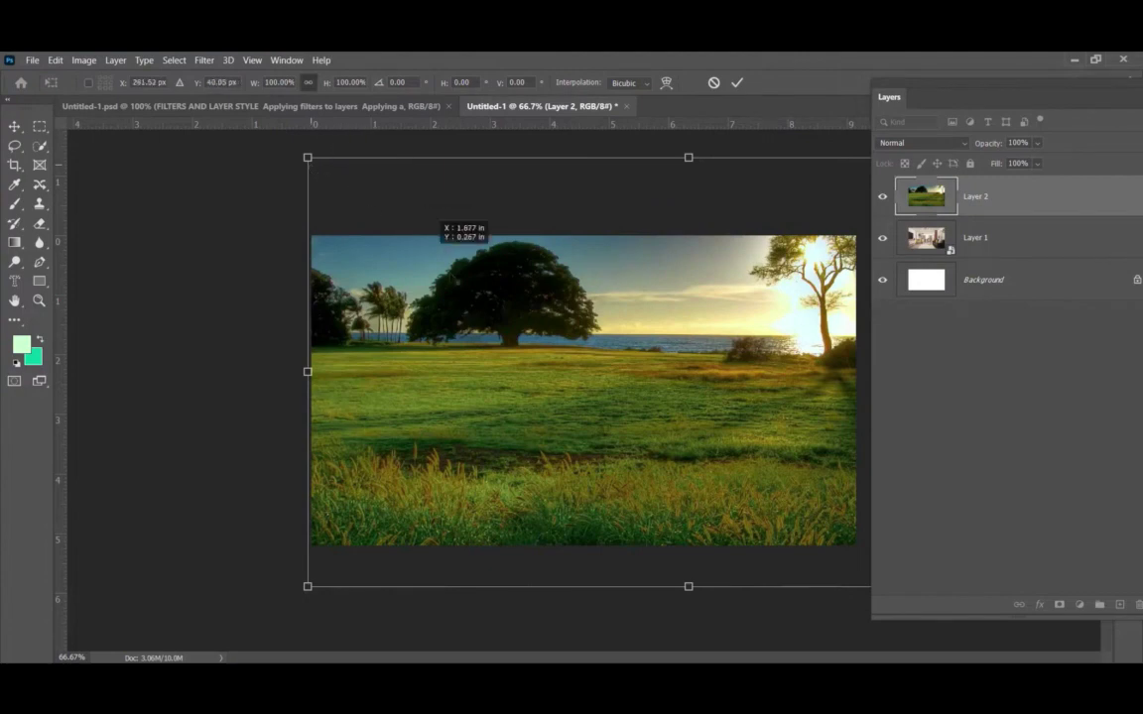
pyautogui.moveTo(307, 157)
pyautogui.mouseDown()
pyautogui.moveTo(393, 397)
pyautogui.moveTo(386, 419)
pyautogui.mouseUp()
pyautogui.moveTo(540, 294)
pyautogui.mouseDown()
pyautogui.moveTo(541, 331)
pyautogui.moveTo(648, 349)
pyautogui.mouseUp()
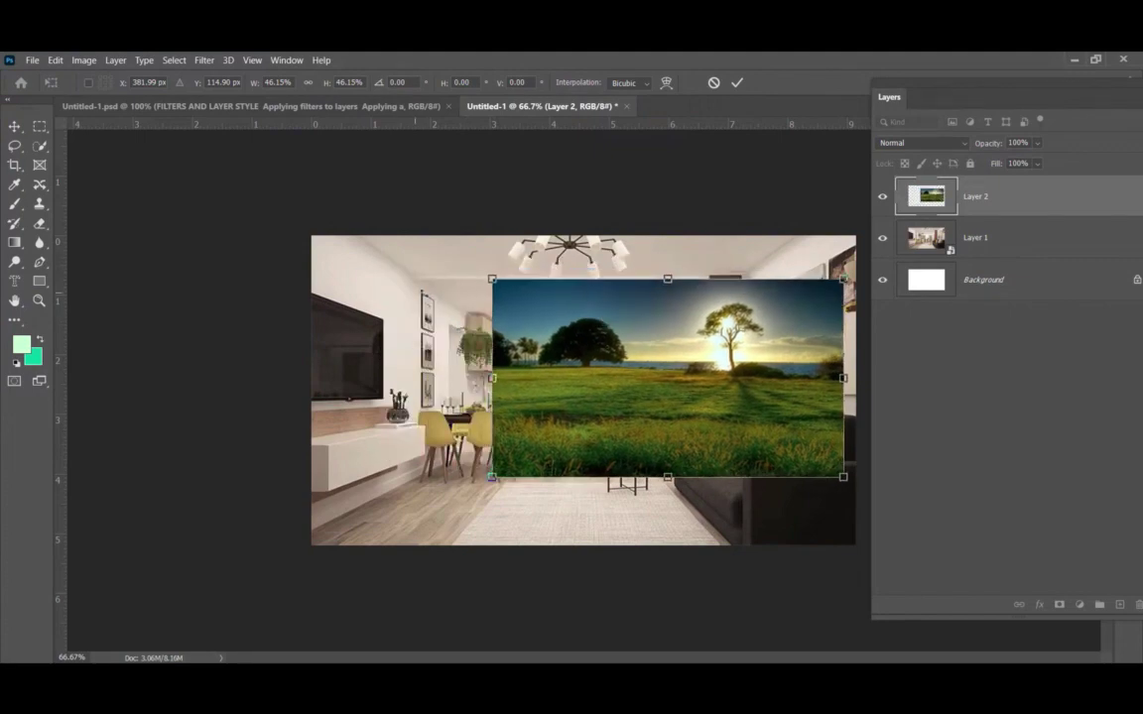
pyautogui.hotkey('ctrl', '+')
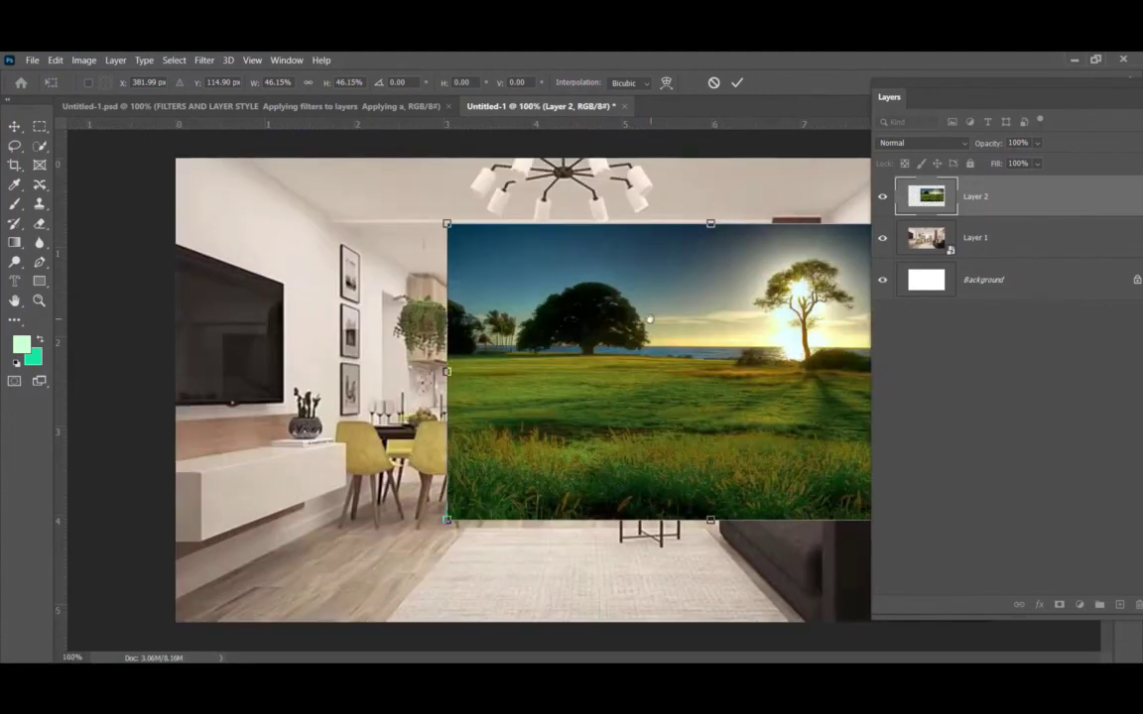
pyautogui.moveTo(504, 318)
pyautogui.mouseDown()
pyautogui.moveTo(504, 337)
pyautogui.moveTo(184, 337)
pyautogui.mouseUp()
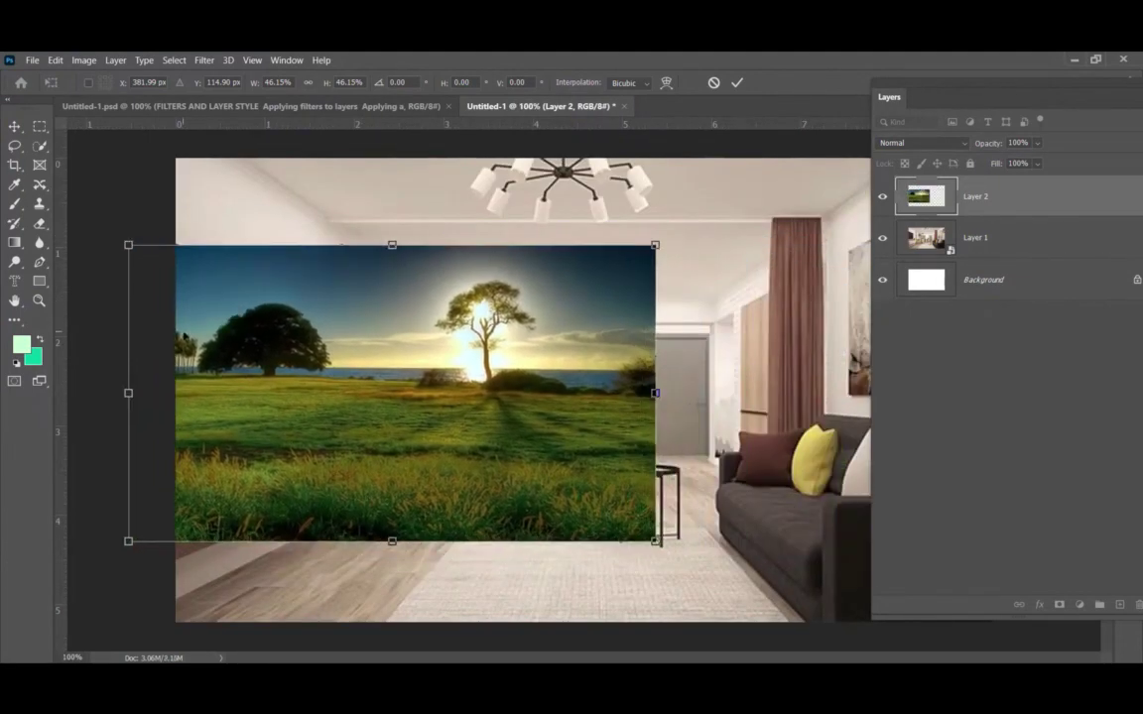
pyautogui.press('Return')
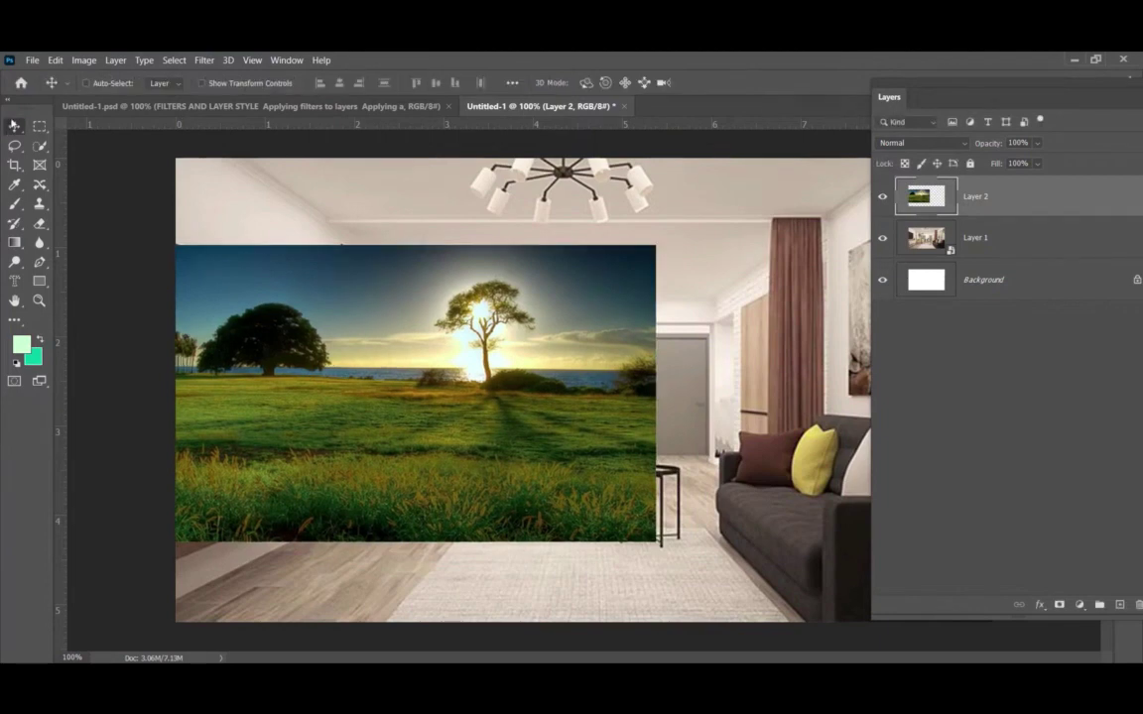
# Crop the landscape to a tall strip around the sunlit tree by deleting the inverse selection.
pyautogui.click(39, 126)
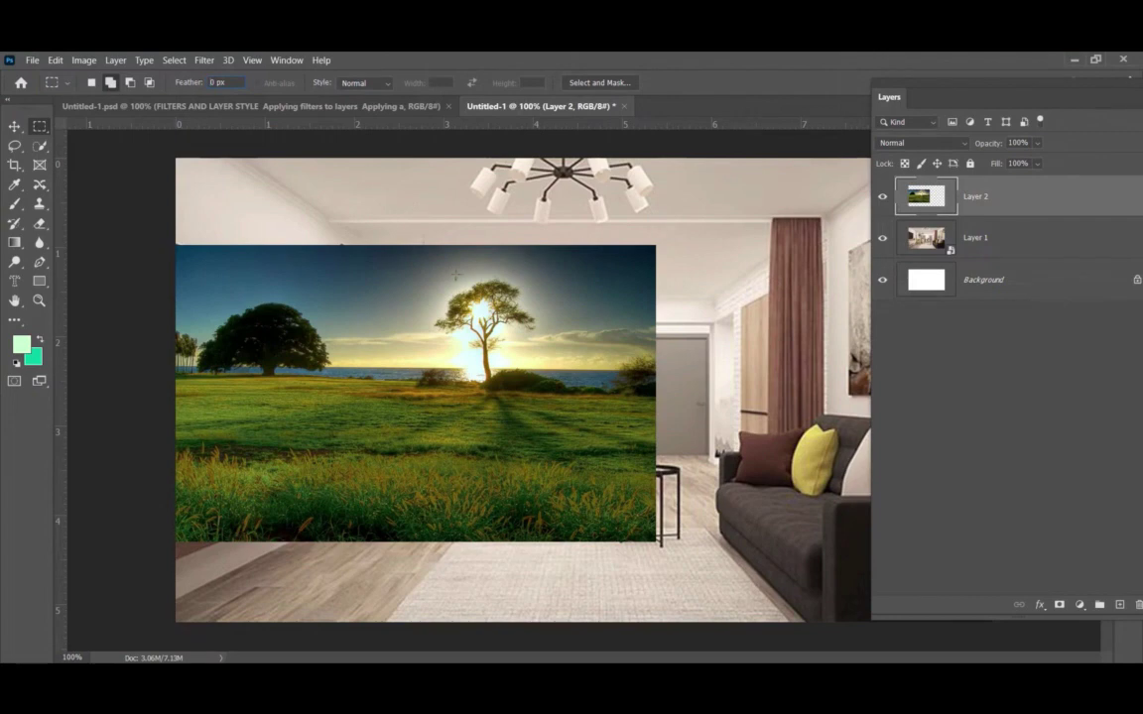
pyautogui.moveTo(426, 251); pyautogui.dragTo(543, 529)
pyautogui.click(175, 60)
pyautogui.click(187, 116)
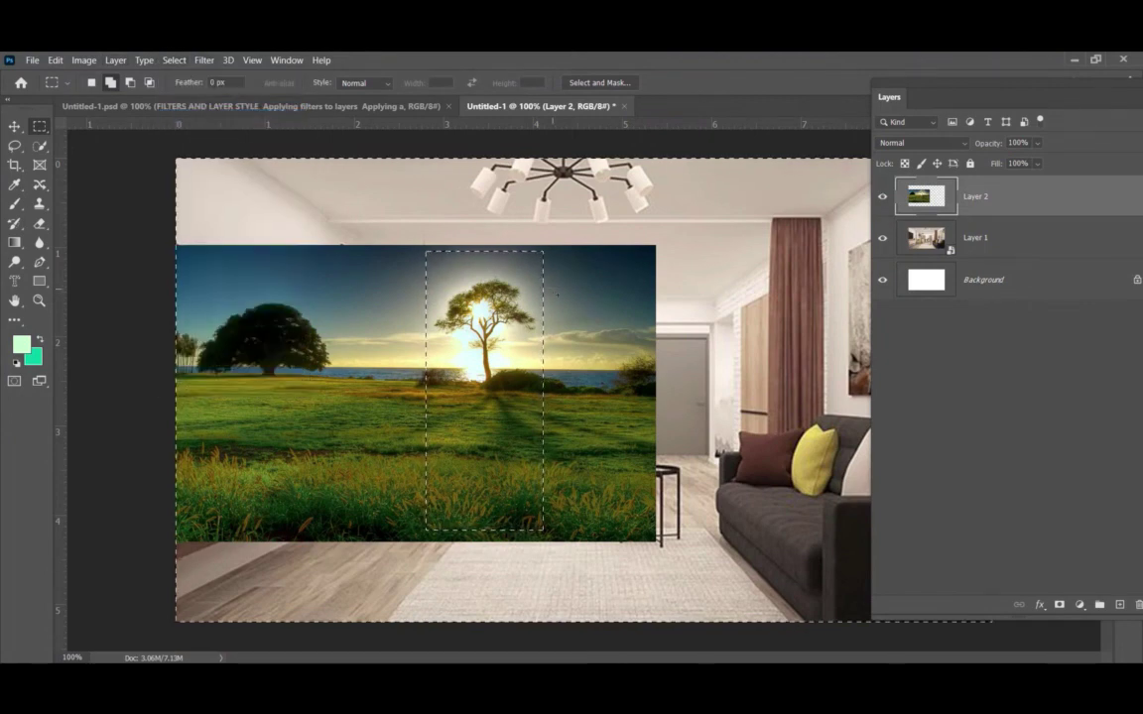
pyautogui.press('Delete')
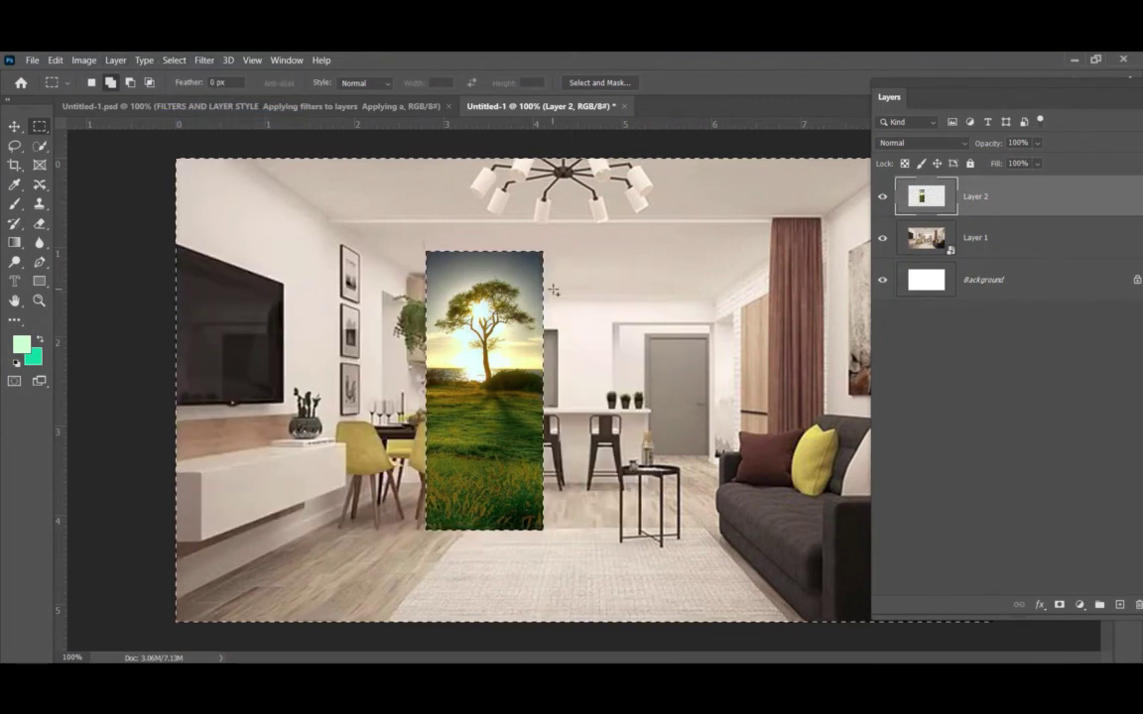
pyautogui.hotkey('ctrl', 'd')
# Move the tree strip onto the left wall beside the TV.
pyautogui.click(15, 126)
pyautogui.moveTo(478, 296)
pyautogui.mouseDown()
pyautogui.moveTo(347, 289)
pyautogui.moveTo(354, 275)
pyautogui.mouseUp()
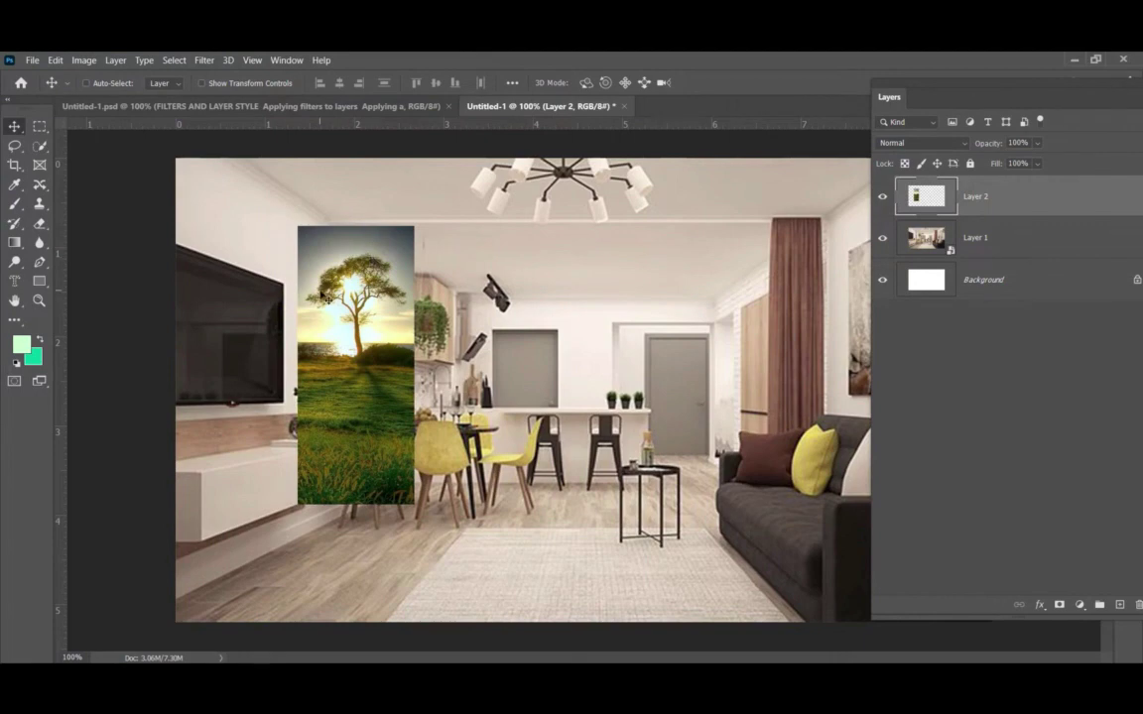
pyautogui.moveTo(353, 276); pyautogui.dragTo(377, 261)
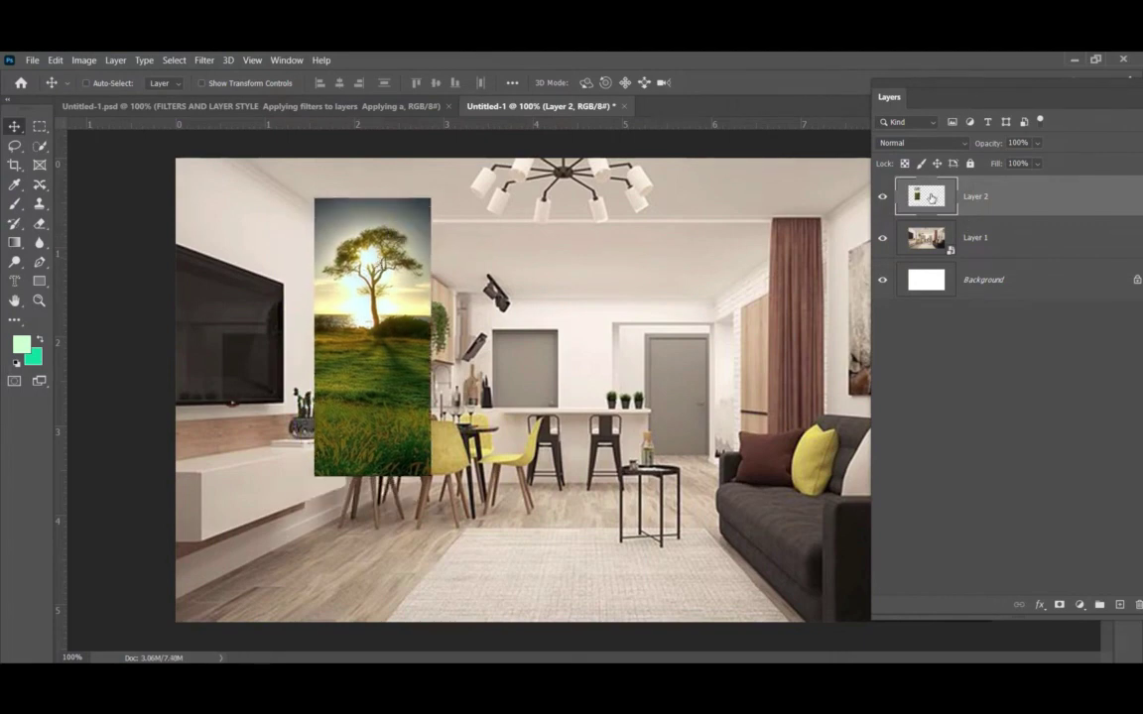
# Load then clear the tree strip's outline, hide Layer 2, and select visible Layer 1.
pyautogui.press('ctrl')
pyautogui.keyDown('ctrl'); pyautogui.click(929, 197); pyautogui.keyUp('ctrl')
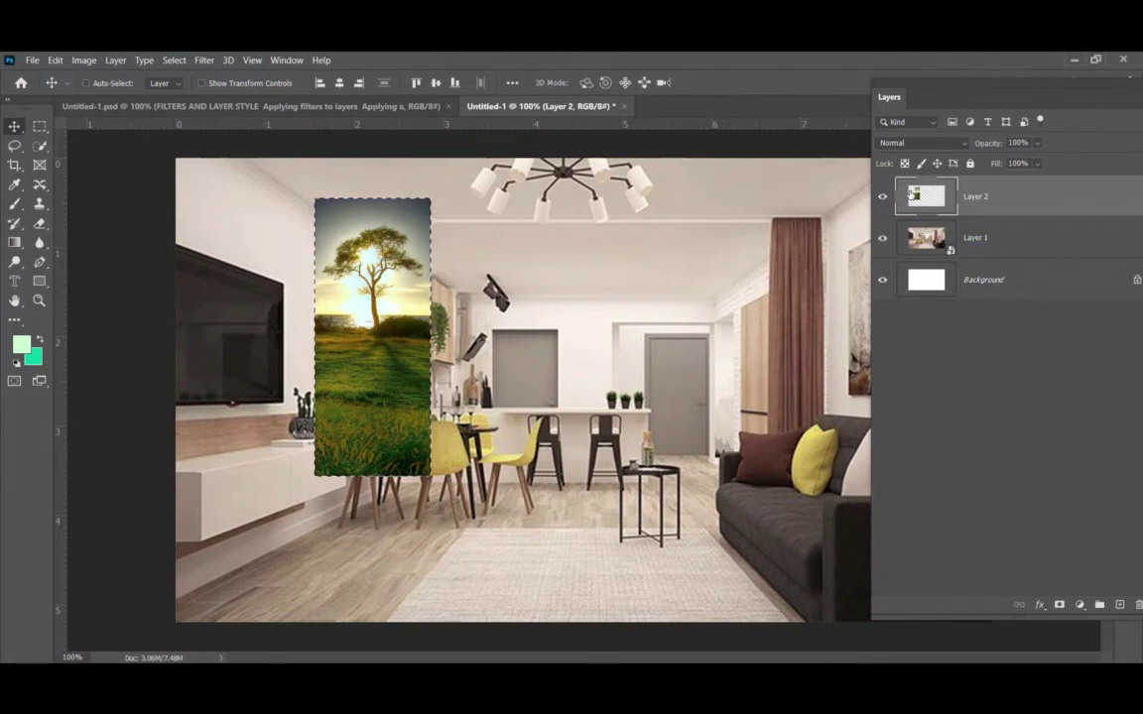
pyautogui.hotkey('ctrl', 'd')
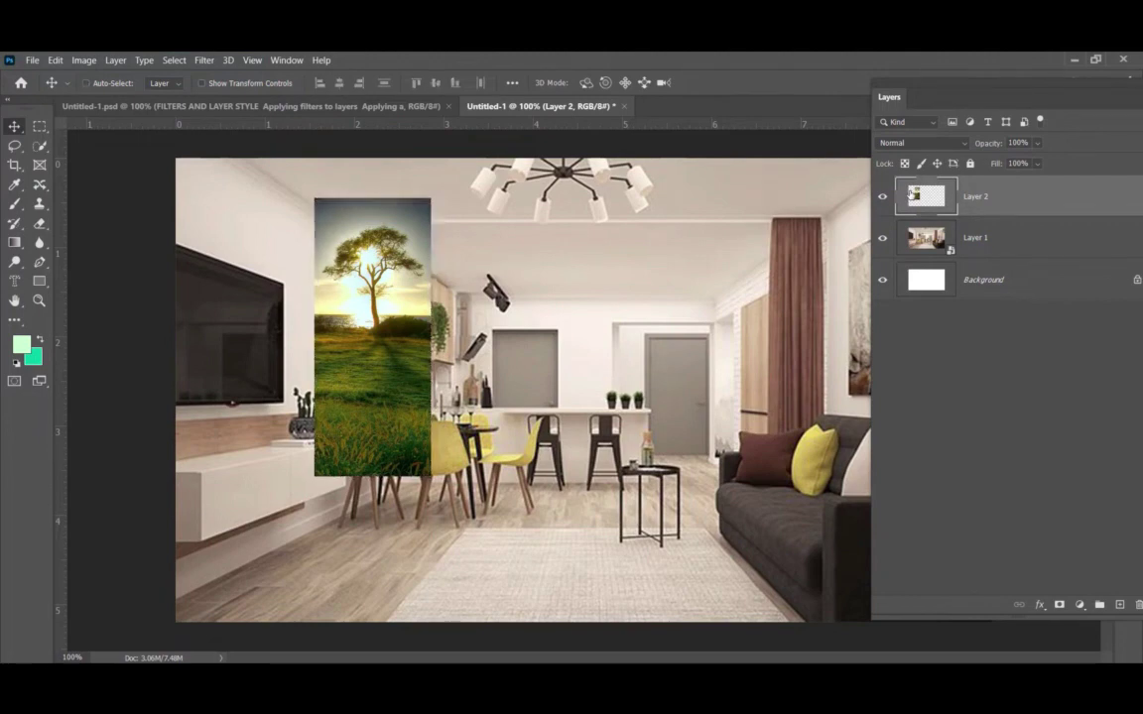
pyautogui.click(883, 197)
pyautogui.click(1055, 252)
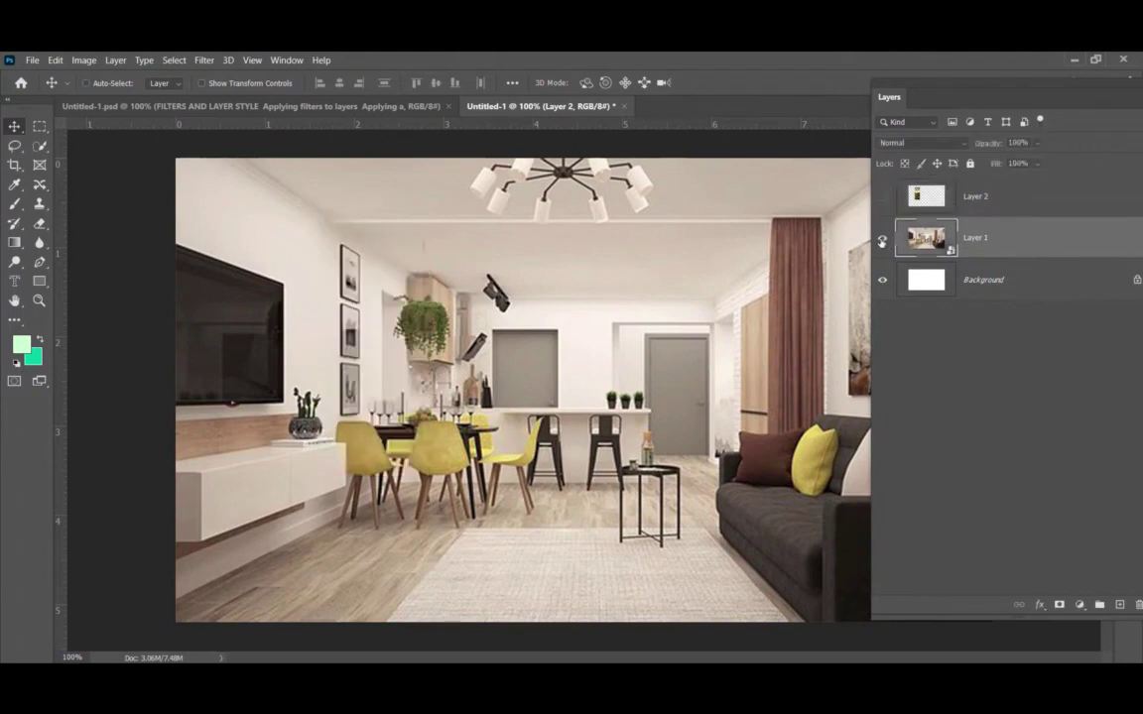
pyautogui.click(883, 239)
pyautogui.click(883, 238)
# Select the entire room photo canvas with Ctrl+A.
pyautogui.click(206, 61)
pyautogui.click(86, 83)
pyautogui.hotkey('ctrl', 'a')
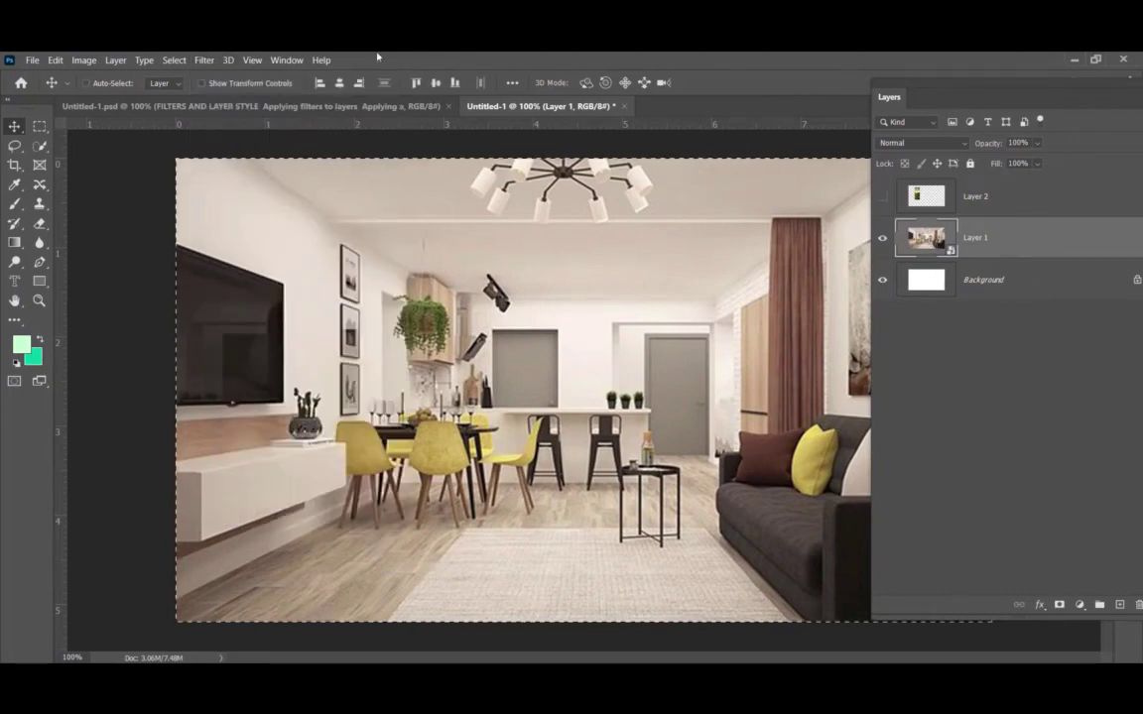
pyautogui.click(205, 60)
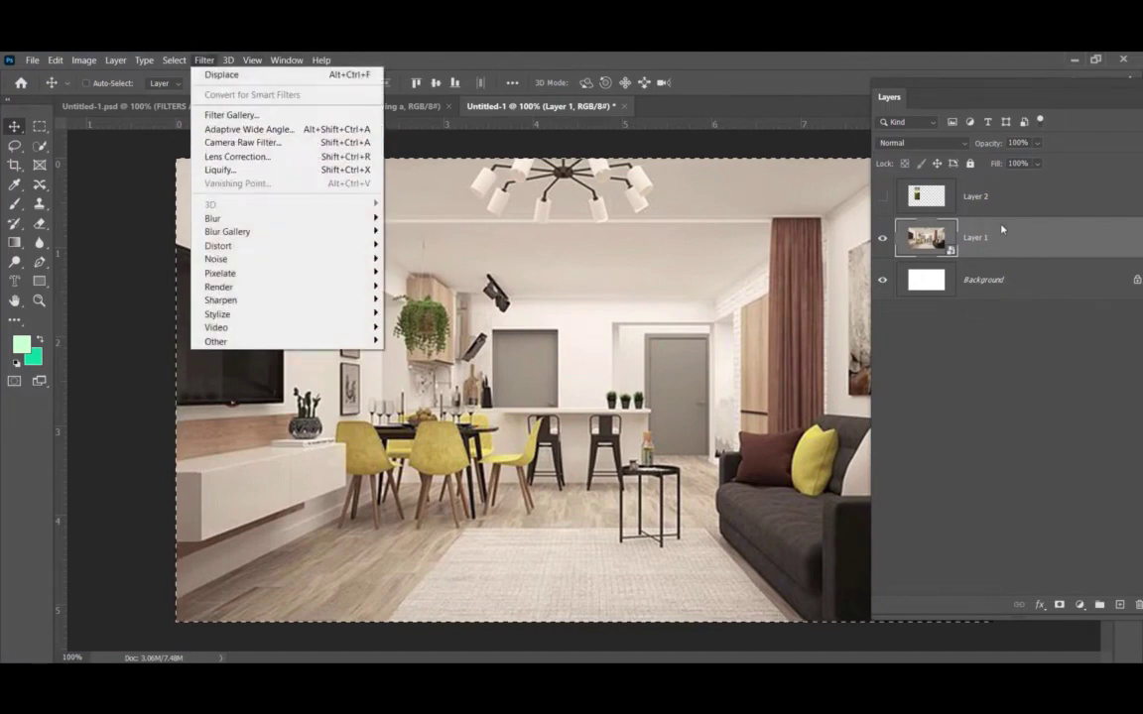
# Deselect, rasterize Layer 1, and launch Filter > Vanishing Point on the room photo.
pyautogui.click(1001, 229)
pyautogui.hotkey('ctrl', 'd')
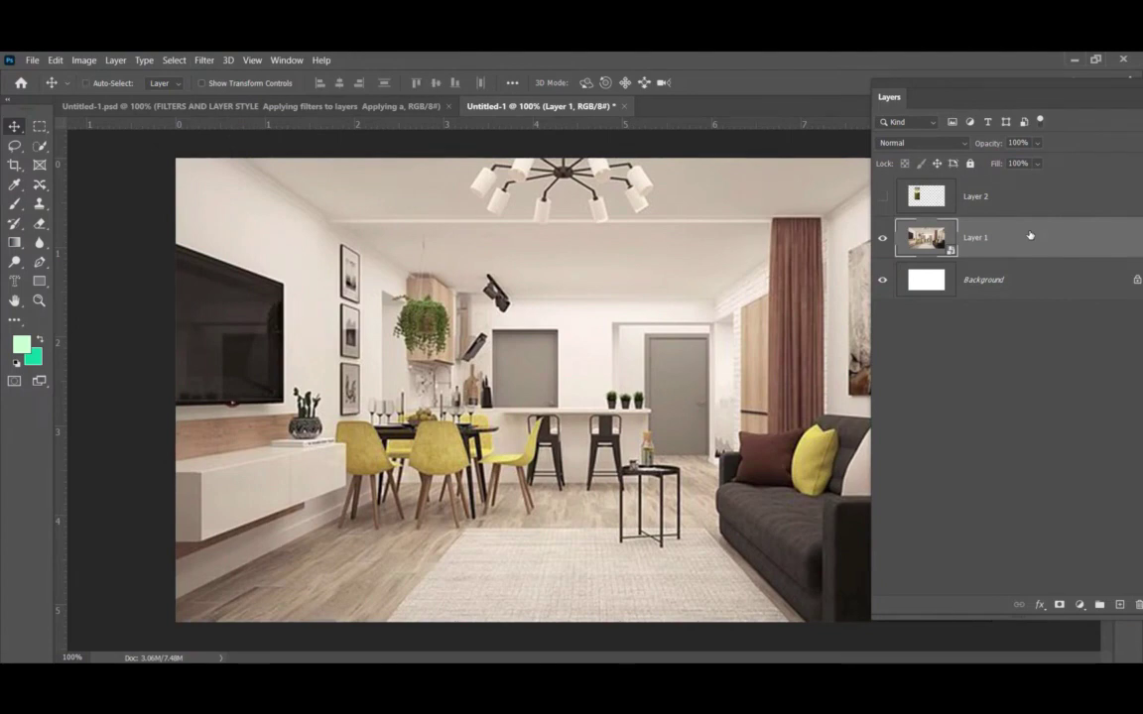
pyautogui.rightClick(1030, 235)
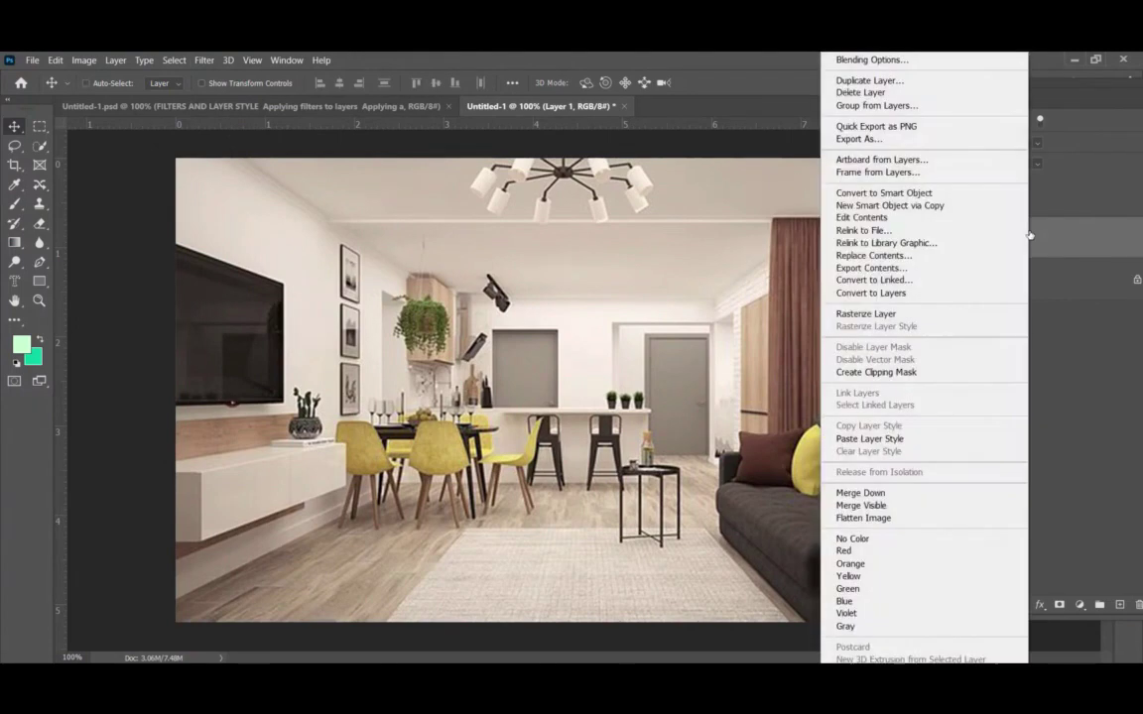
pyautogui.click(881, 317)
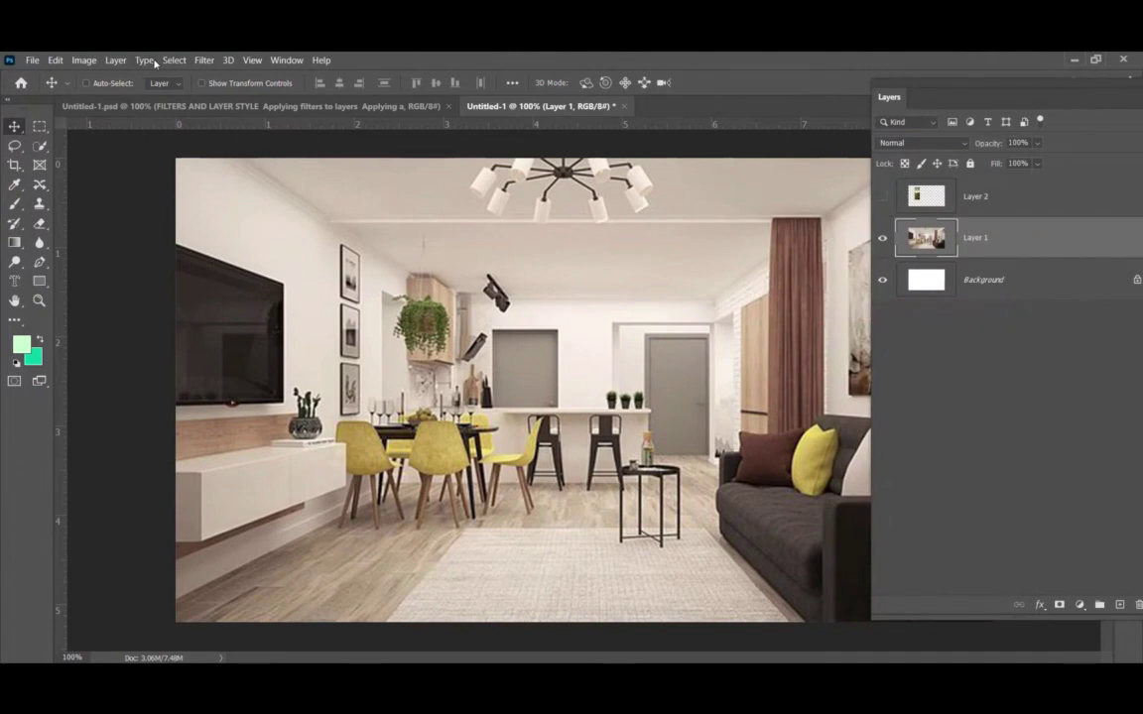
pyautogui.click(203, 59)
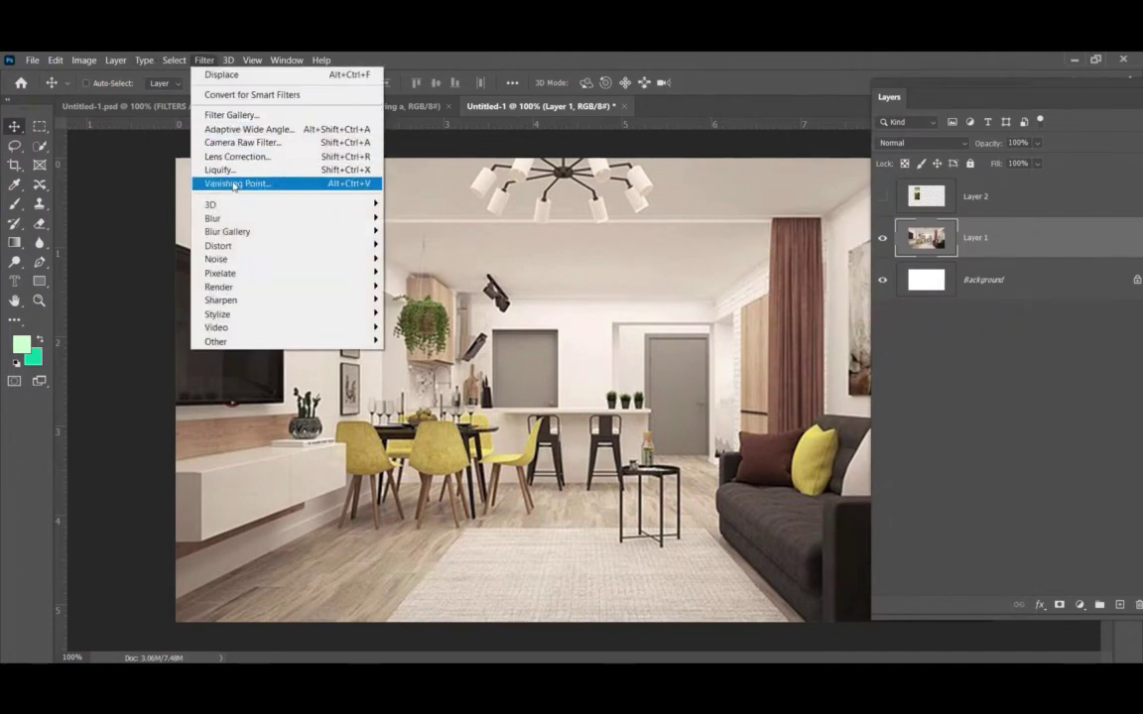
pyautogui.click(234, 185)
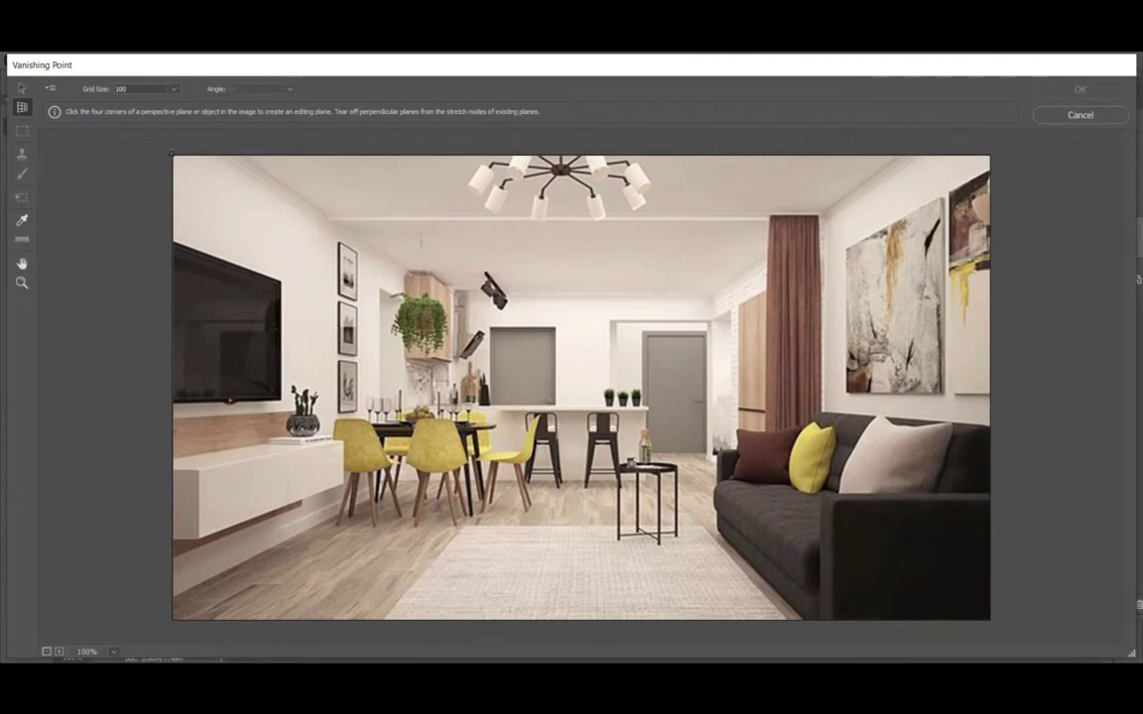
# Outline the white wall section between the TV and framed pictures with a four-corner perspective plane.
pyautogui.click(279, 194)
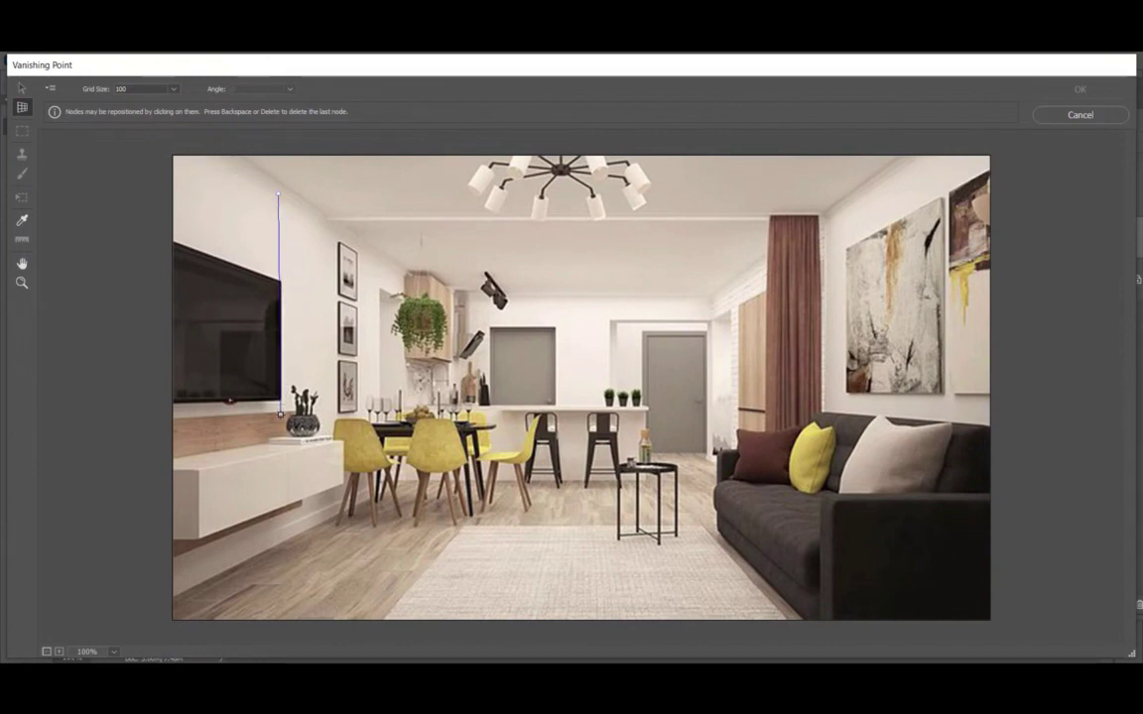
pyautogui.click(280, 415)
pyautogui.click(331, 416)
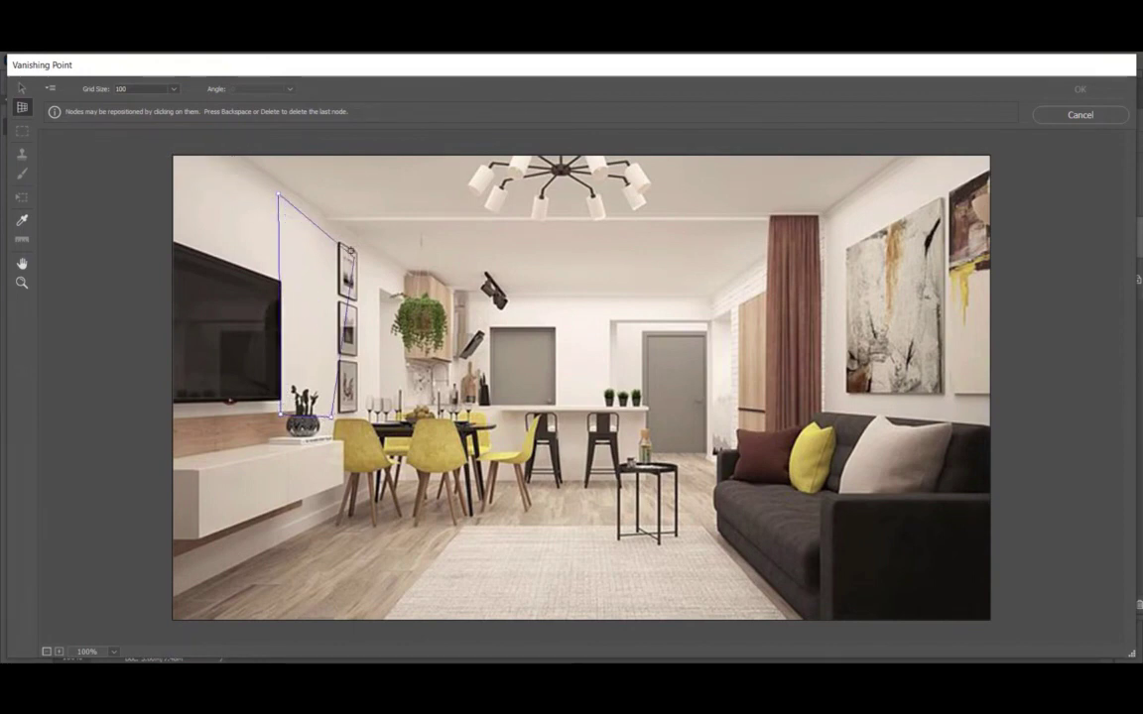
pyautogui.click(330, 235)
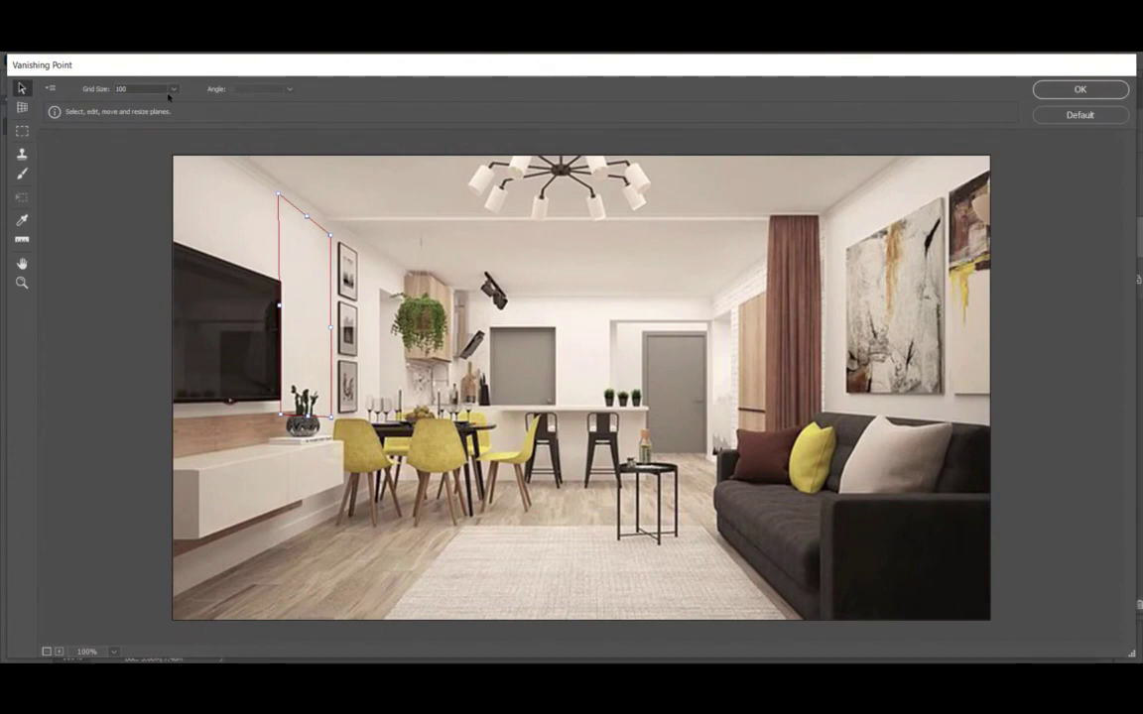
# Zoom in, raise the wall plane's grid size to 500.5, and nudge its top-left corner.
pyautogui.click(22, 283)
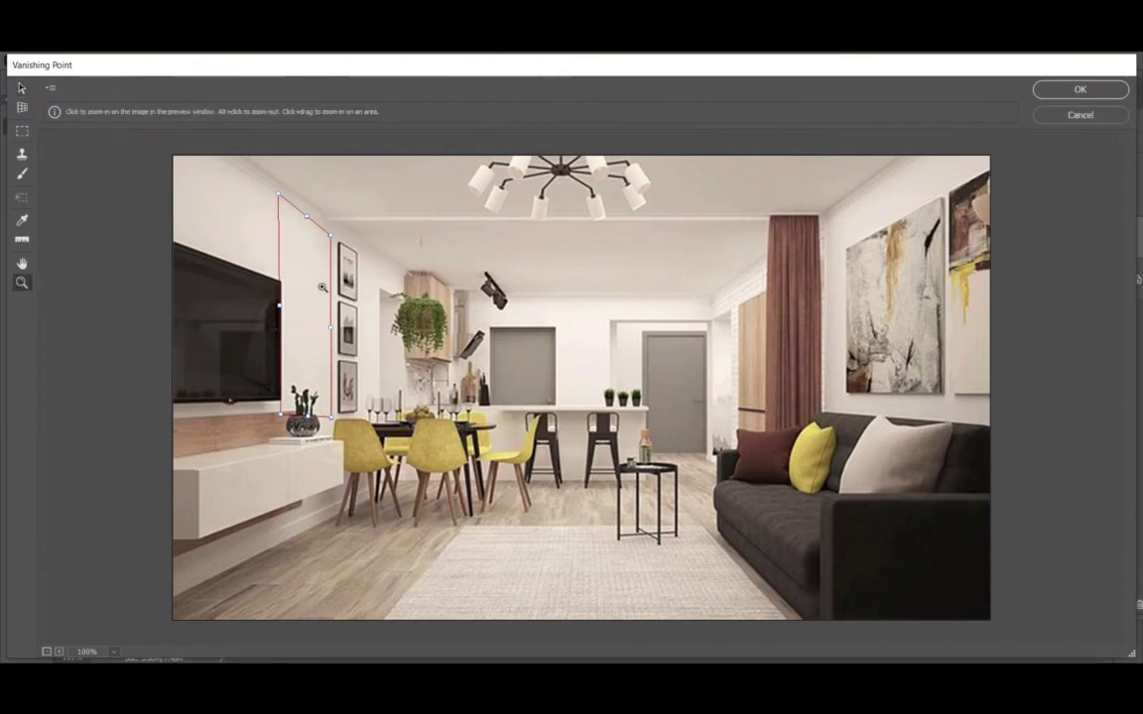
pyautogui.click(321, 286)
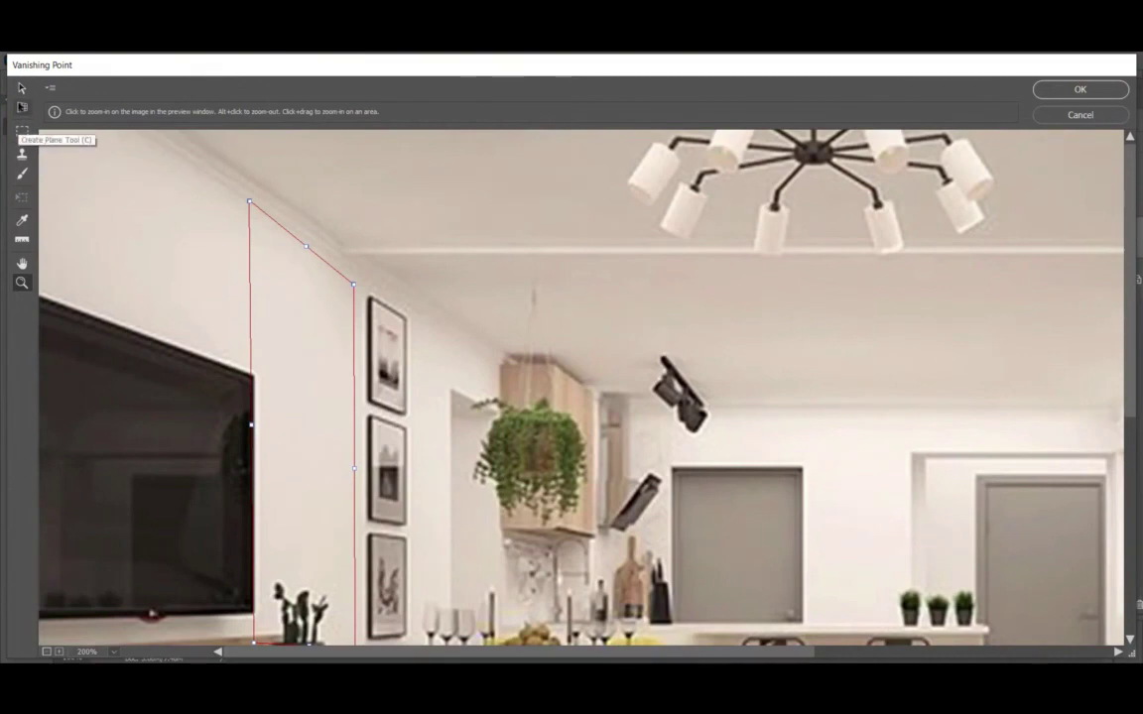
pyautogui.click(22, 107)
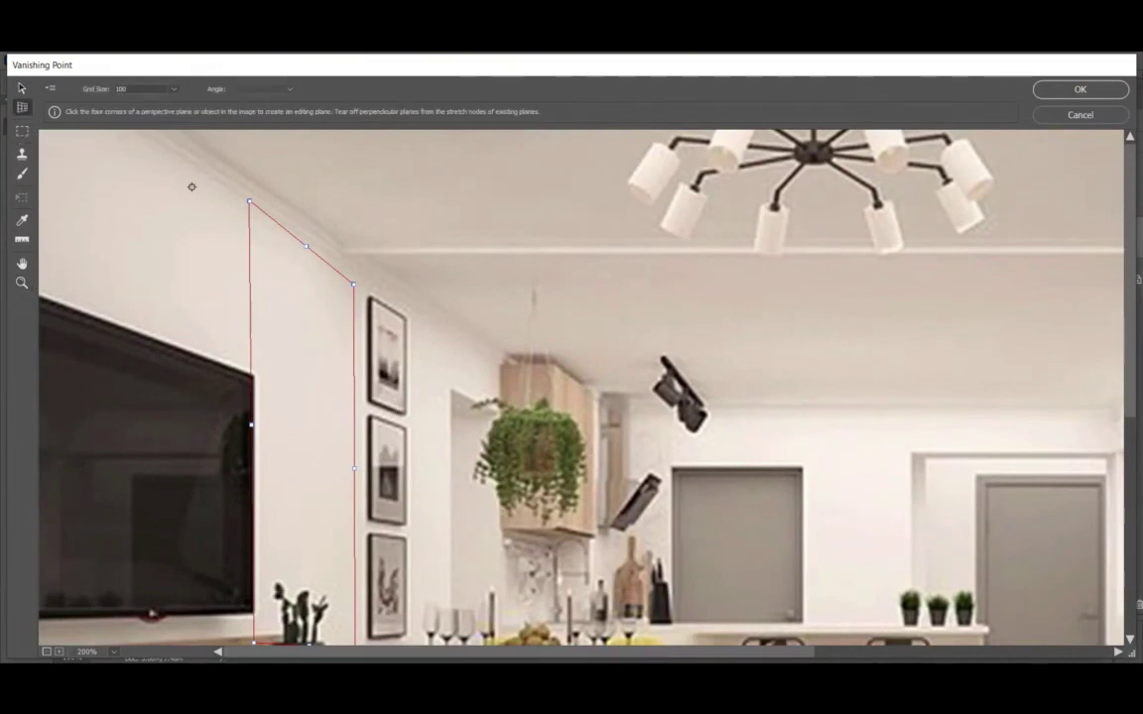
pyautogui.click(175, 89)
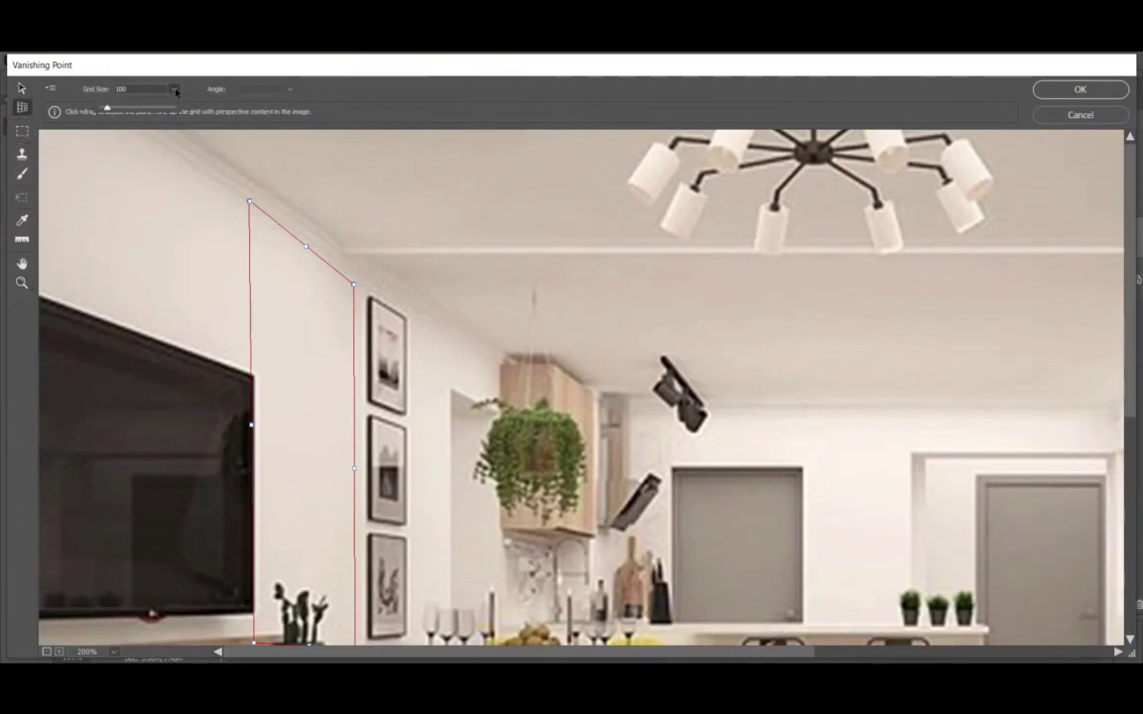
pyautogui.click(130, 113)
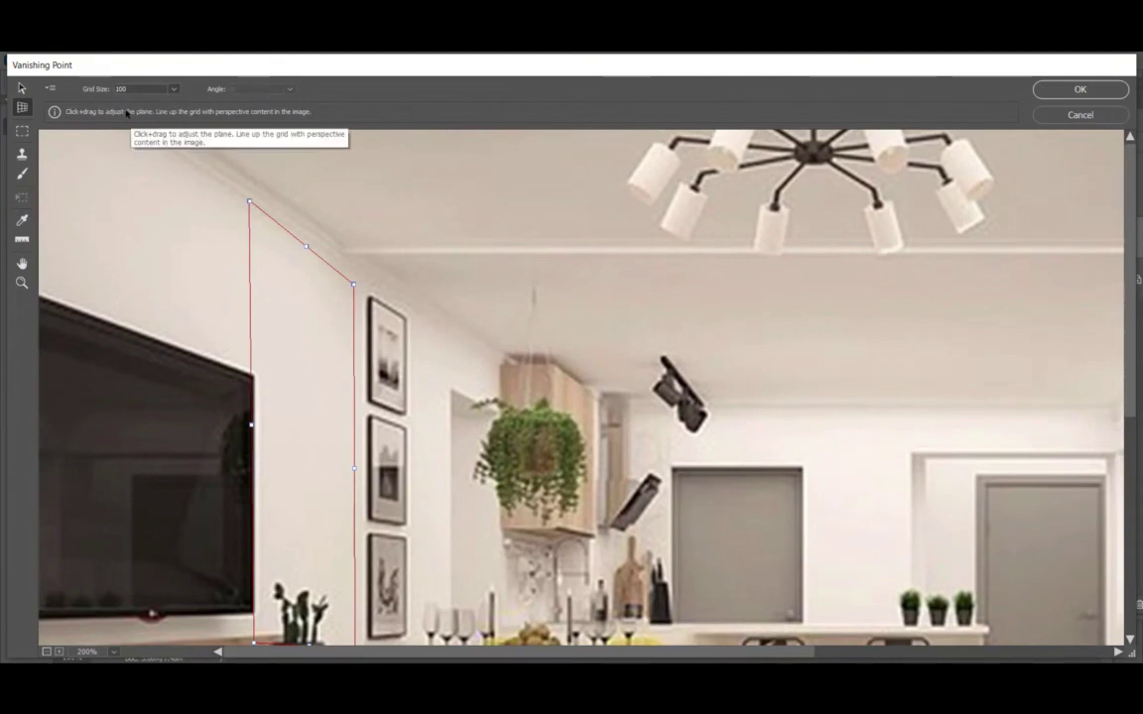
pyautogui.click(174, 89)
pyautogui.moveTo(107, 109); pyautogui.dragTo(129, 108)
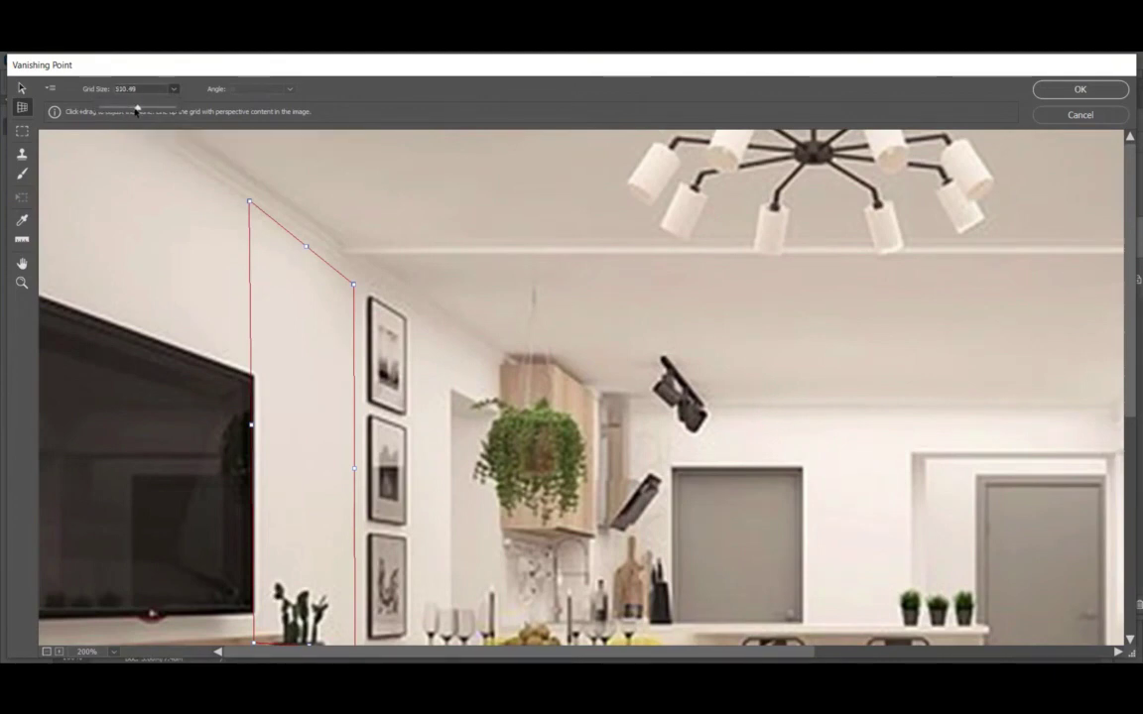
pyautogui.moveTo(248, 199); pyautogui.dragTo(251, 201)
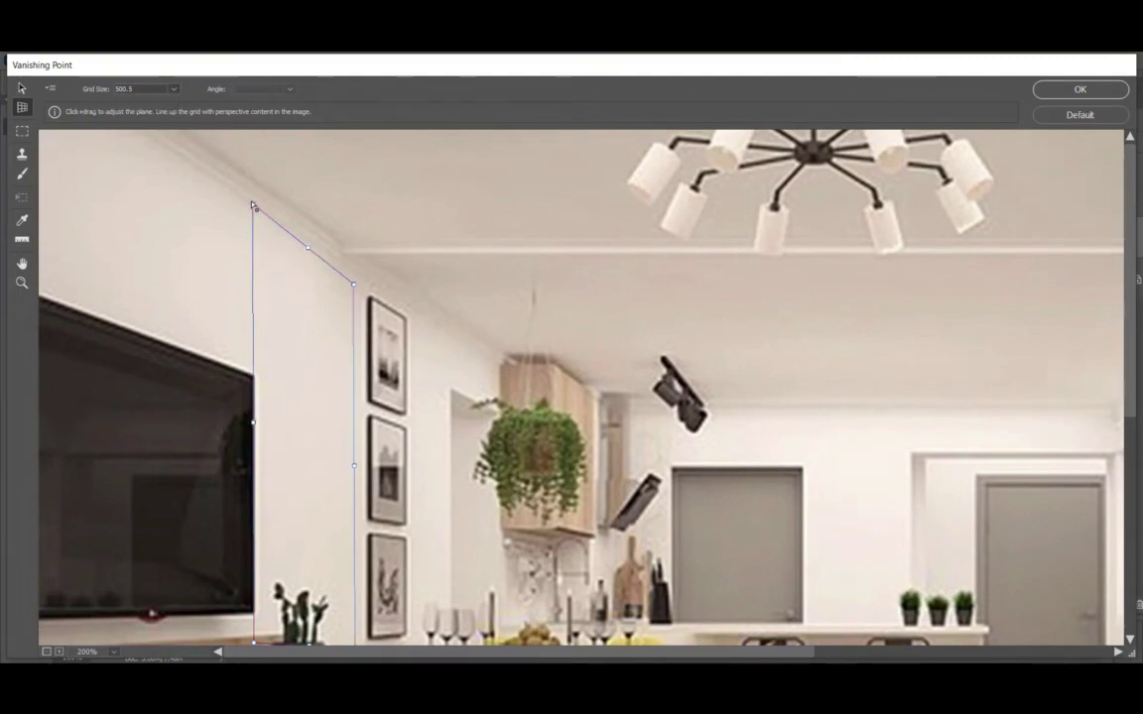
pyautogui.scroll(-2, 443, 294)
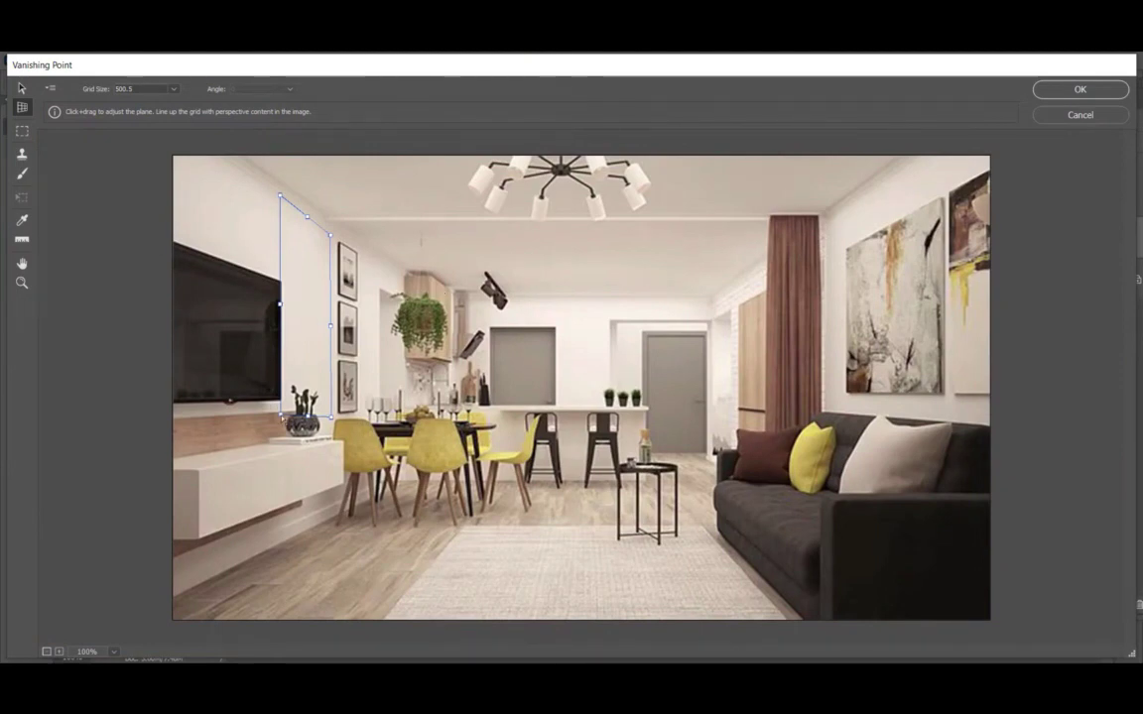
# Replace the wall plane with a taller one beside the framed pictures and paste the tree landscape.
pyautogui.press('BackSpace')
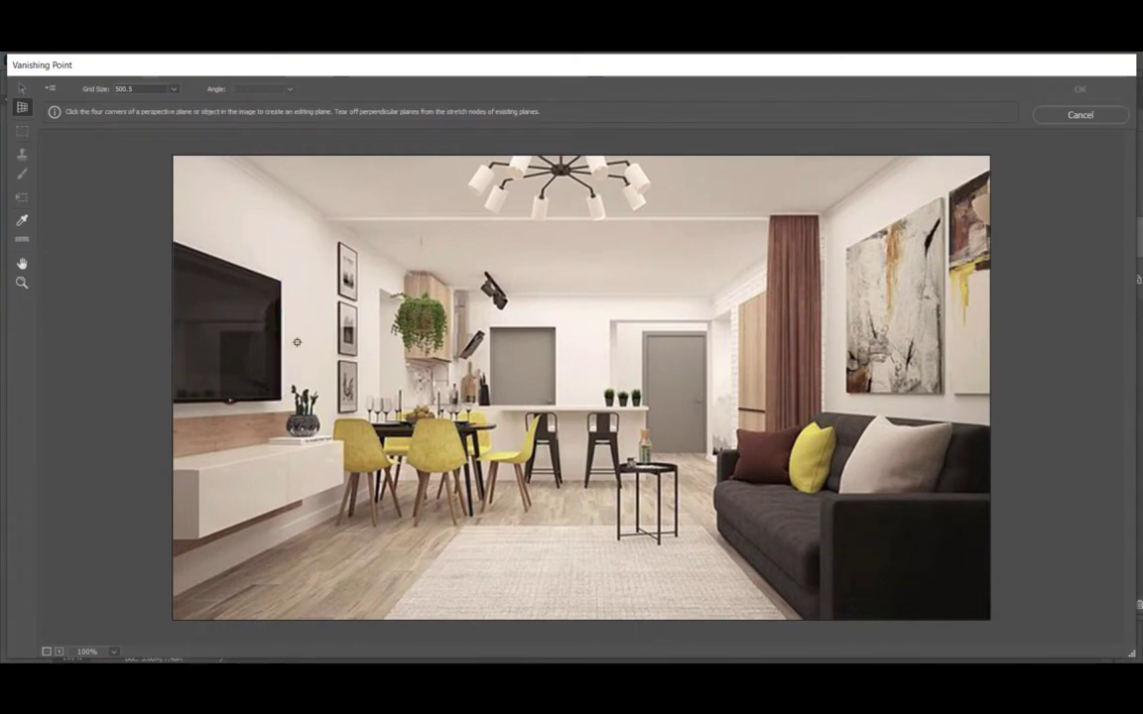
pyautogui.click(296, 342)
pyautogui.click(296, 215)
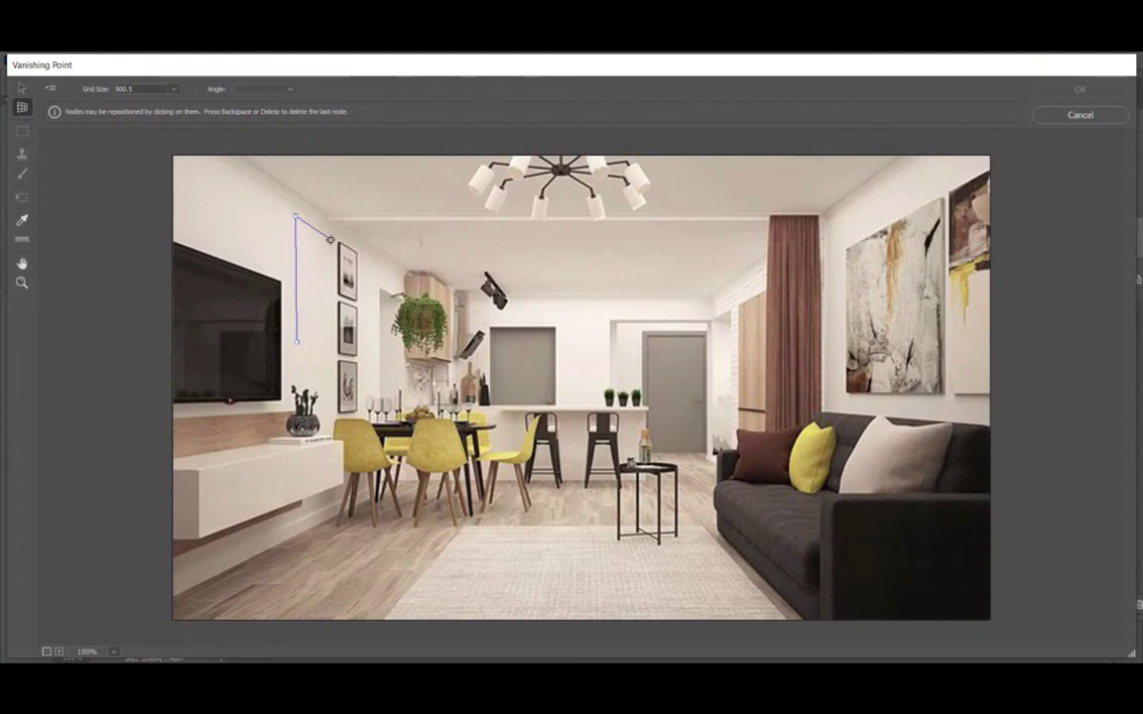
pyautogui.click(330, 239)
pyautogui.click(332, 391)
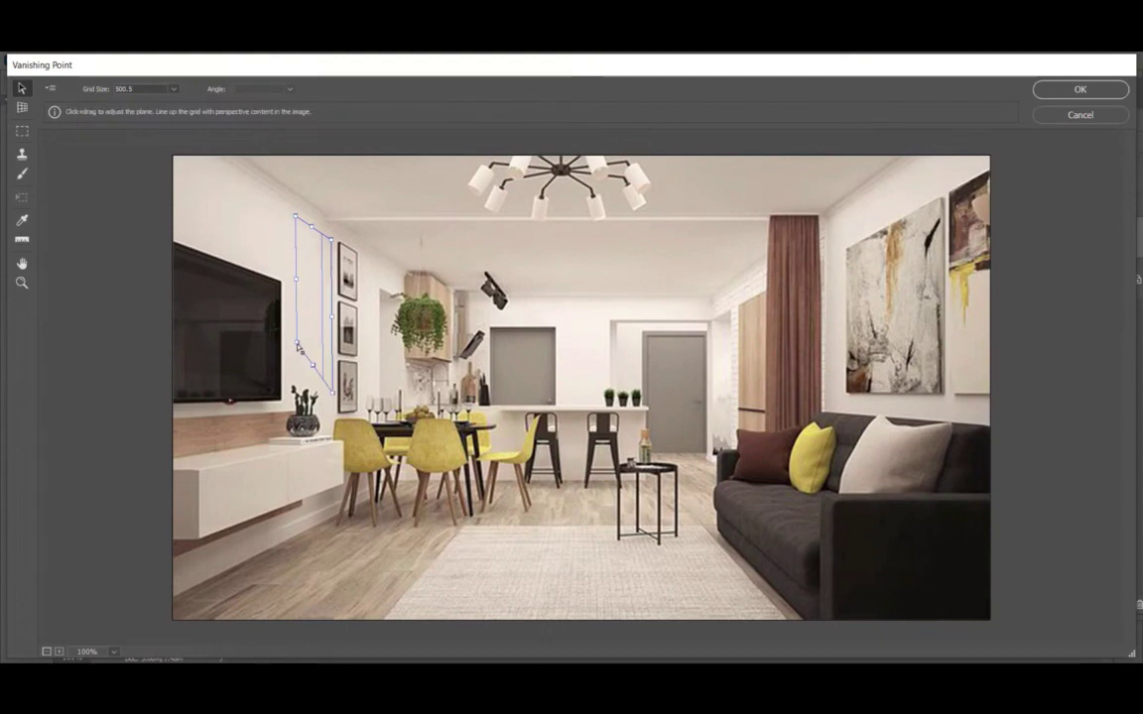
pyautogui.moveTo(298, 345); pyautogui.dragTo(296, 381)
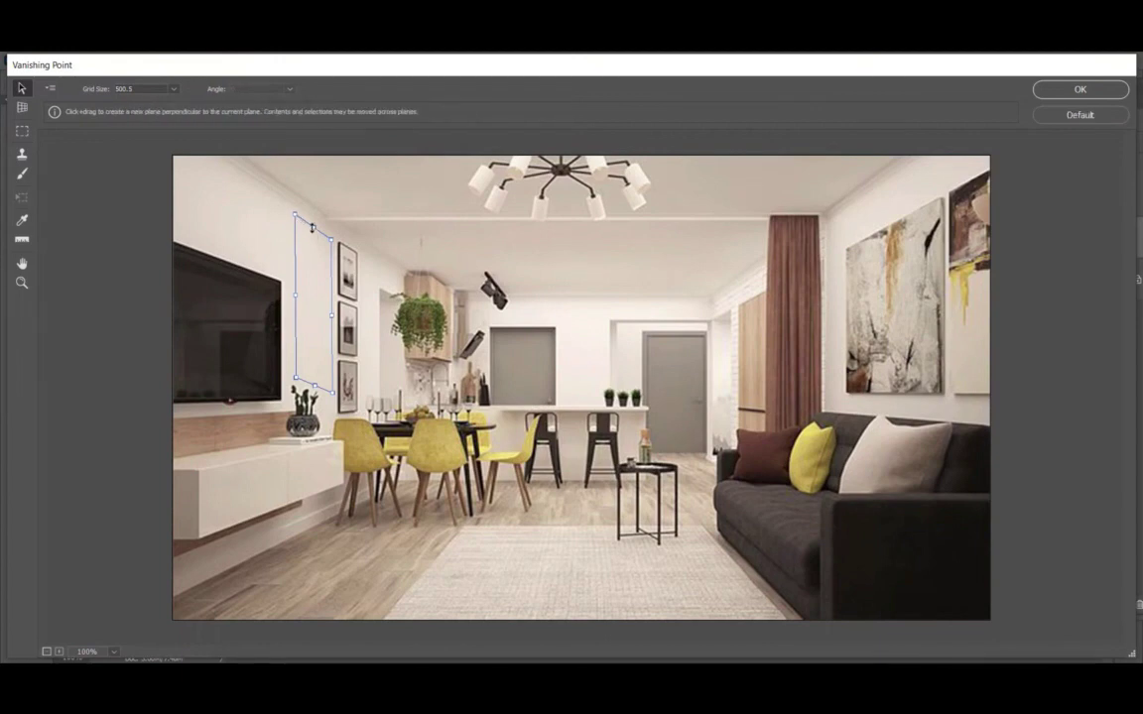
pyautogui.hotkey('ctrl', 'v')
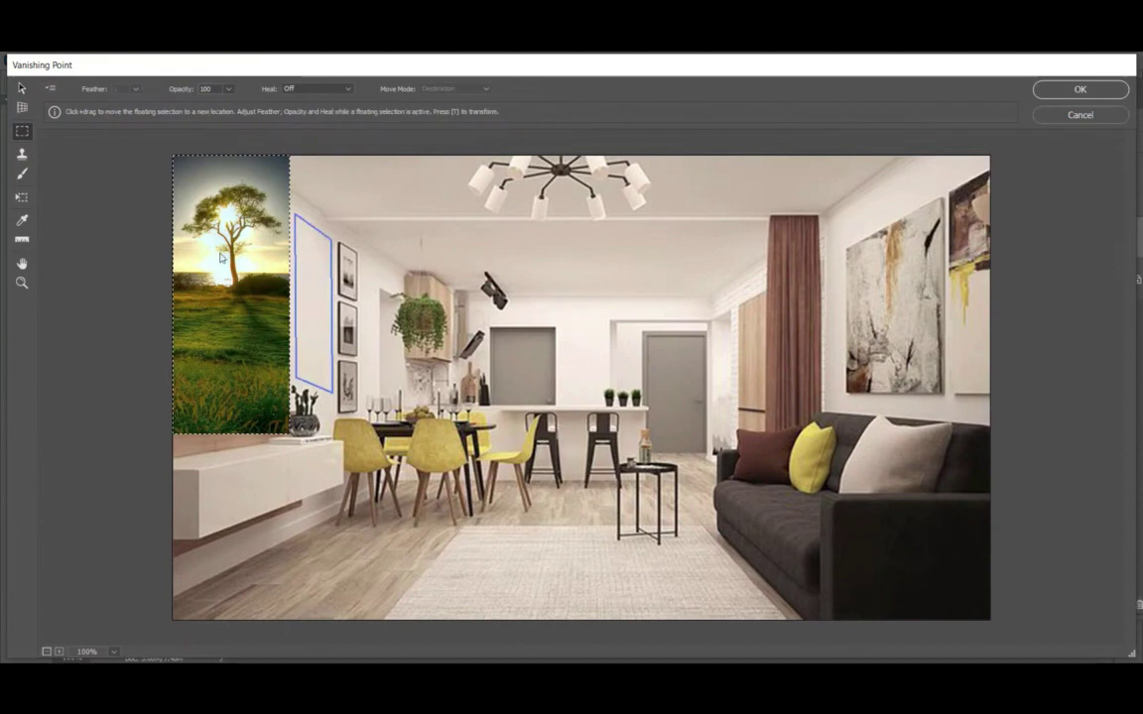
# Drag the pasted tree image onto the wall plane, then undo the unwanted changes.
pyautogui.moveTo(212, 241)
pyautogui.mouseDown()
pyautogui.moveTo(250, 265)
pyautogui.moveTo(240, 325)
pyautogui.moveTo(310, 347)
pyautogui.moveTo(275, 342)
pyautogui.moveTo(327, 404)
pyautogui.mouseUp()
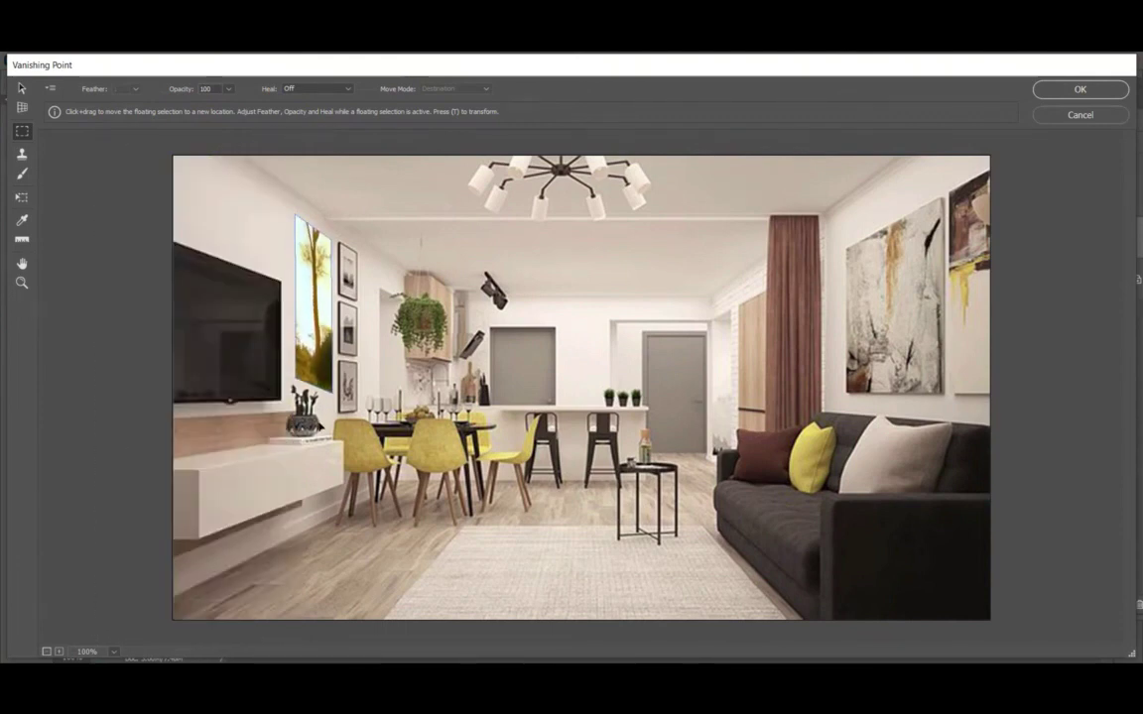
pyautogui.moveTo(327, 404); pyautogui.dragTo(313, 320)
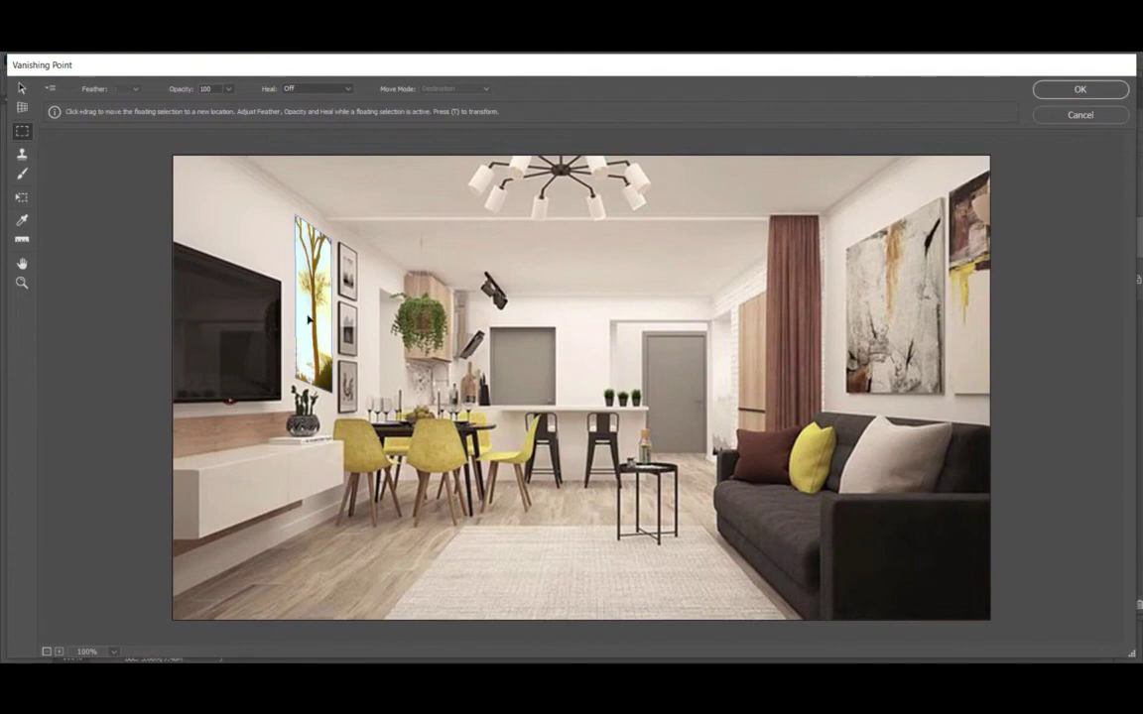
pyautogui.scroll(1, 308, 319)
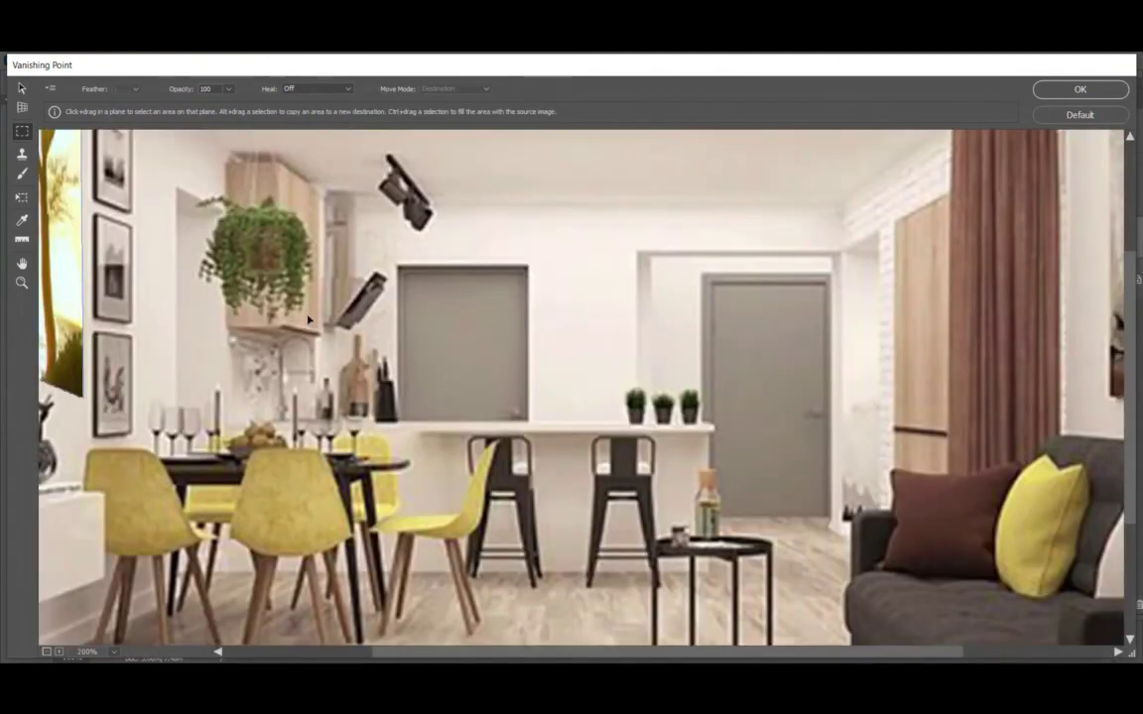
pyautogui.scroll(-1, 309, 319)
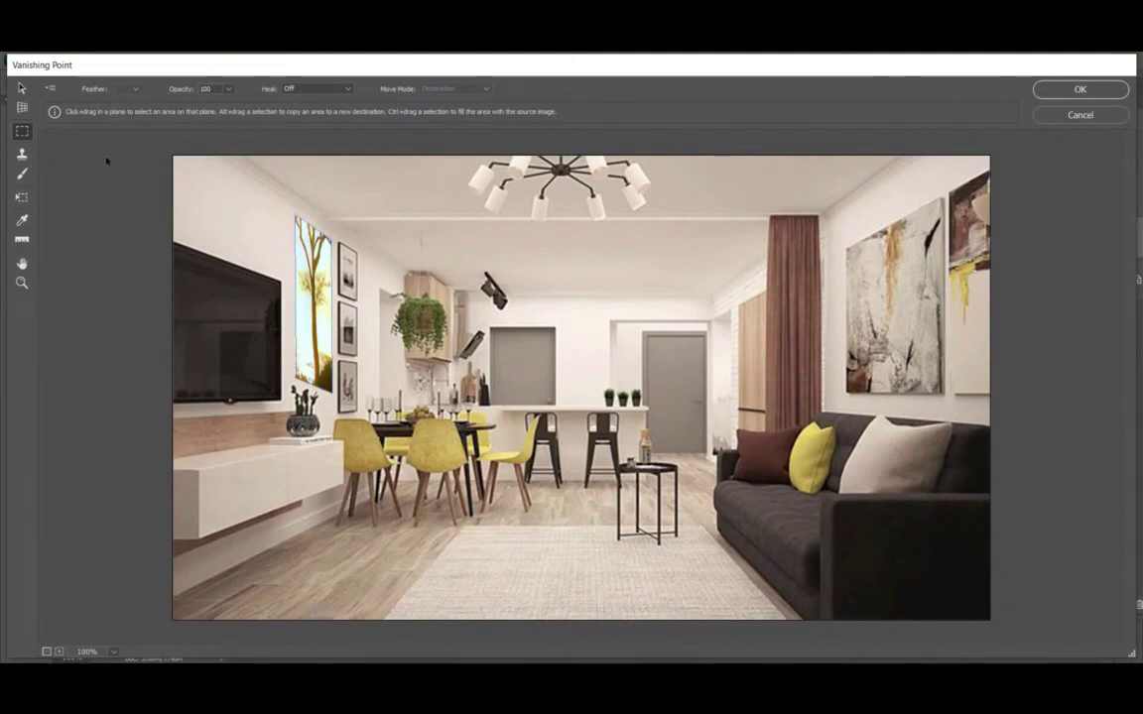
pyautogui.hotkey('ctrl', 'z')
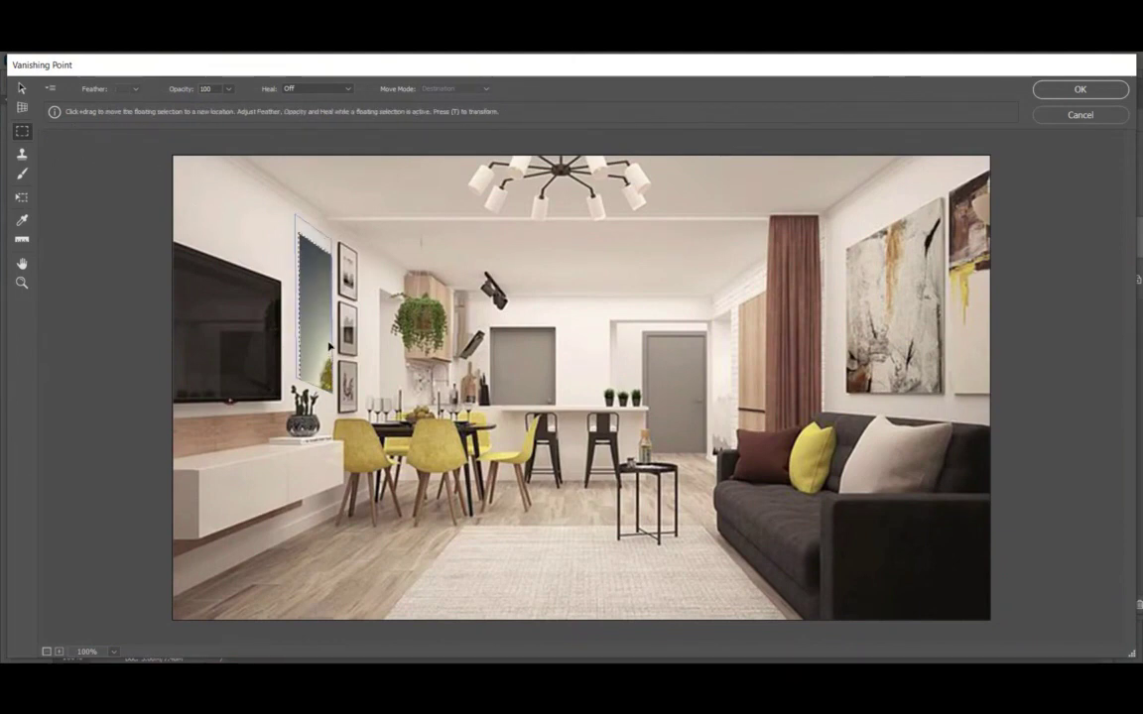
pyautogui.hotkey('ctrl', 'z')
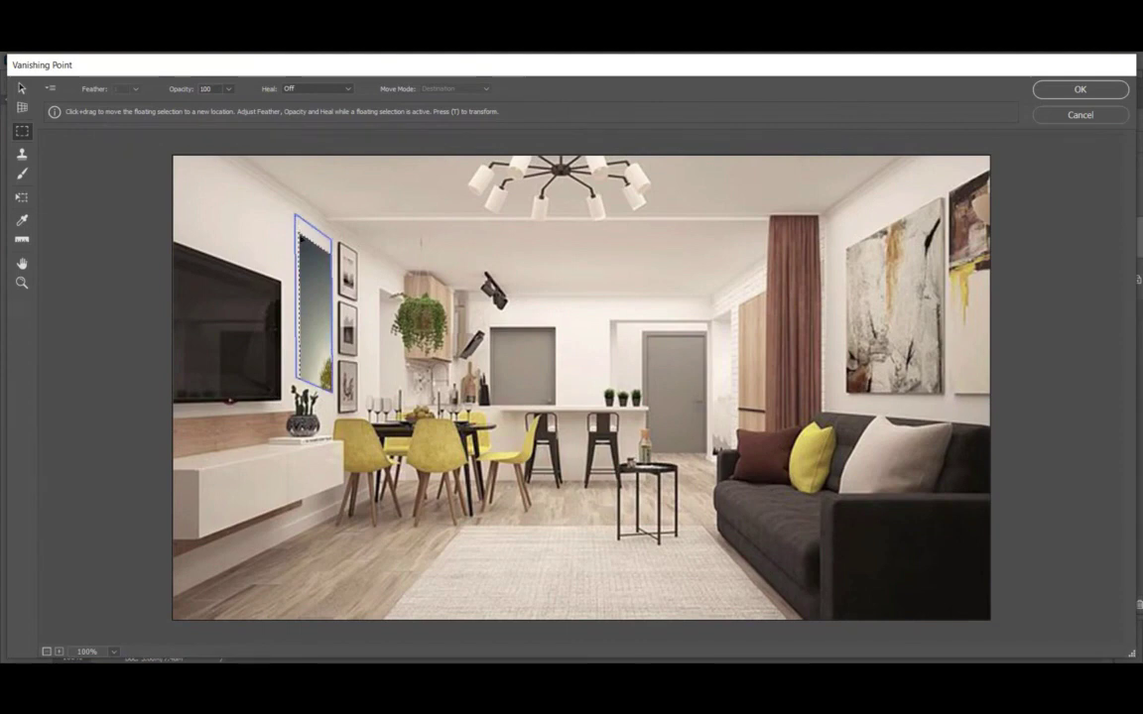
pyautogui.hotkey('ctrl', 'z')
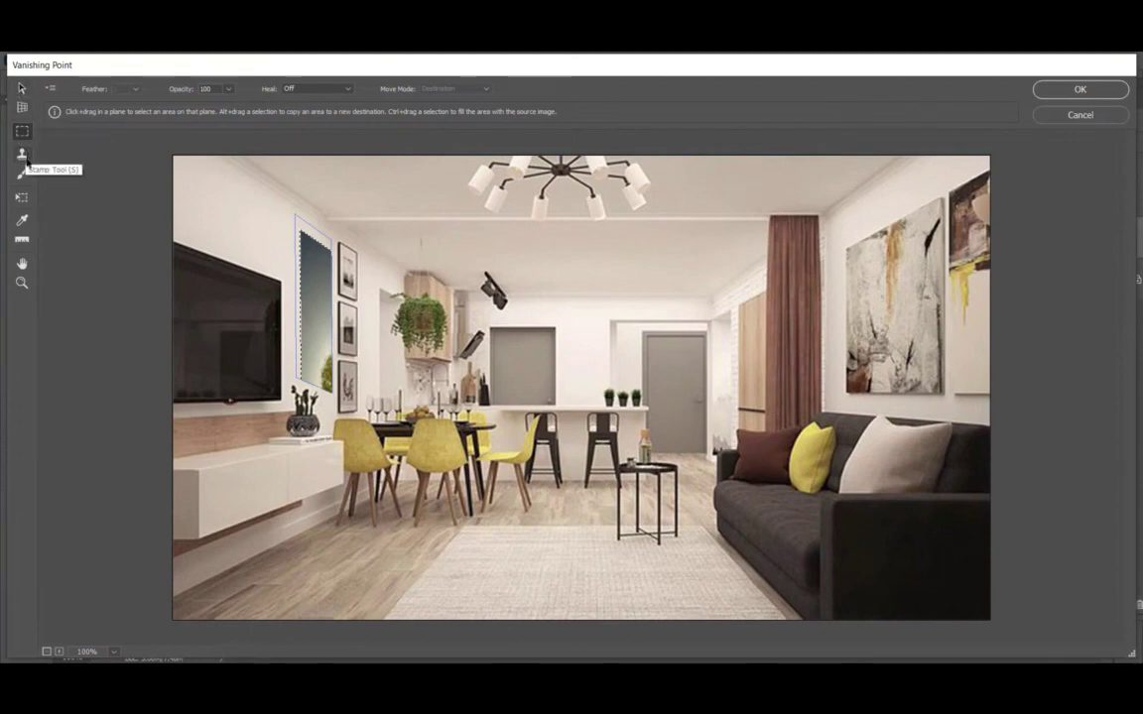
# Scale the tree picture with Transform to fill the tall wall frame, then apply Vanishing Point.
pyautogui.click(21, 198)
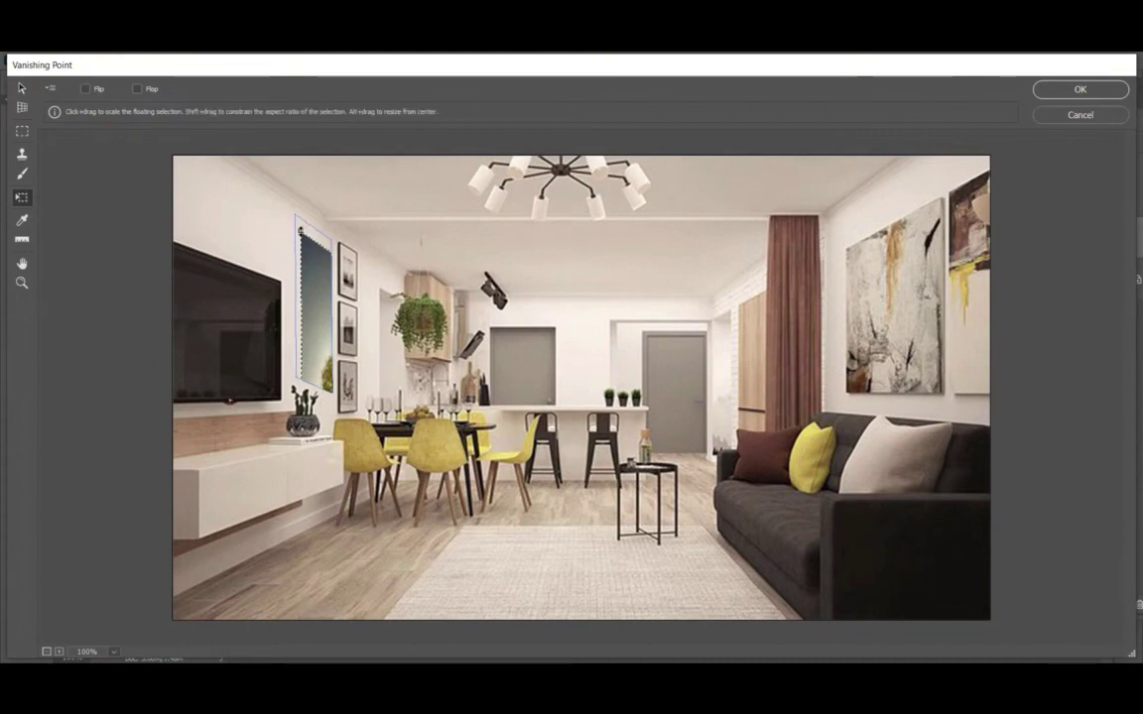
pyautogui.press('alt')
pyautogui.moveTo(299, 228); pyautogui.dragTo(313, 320)
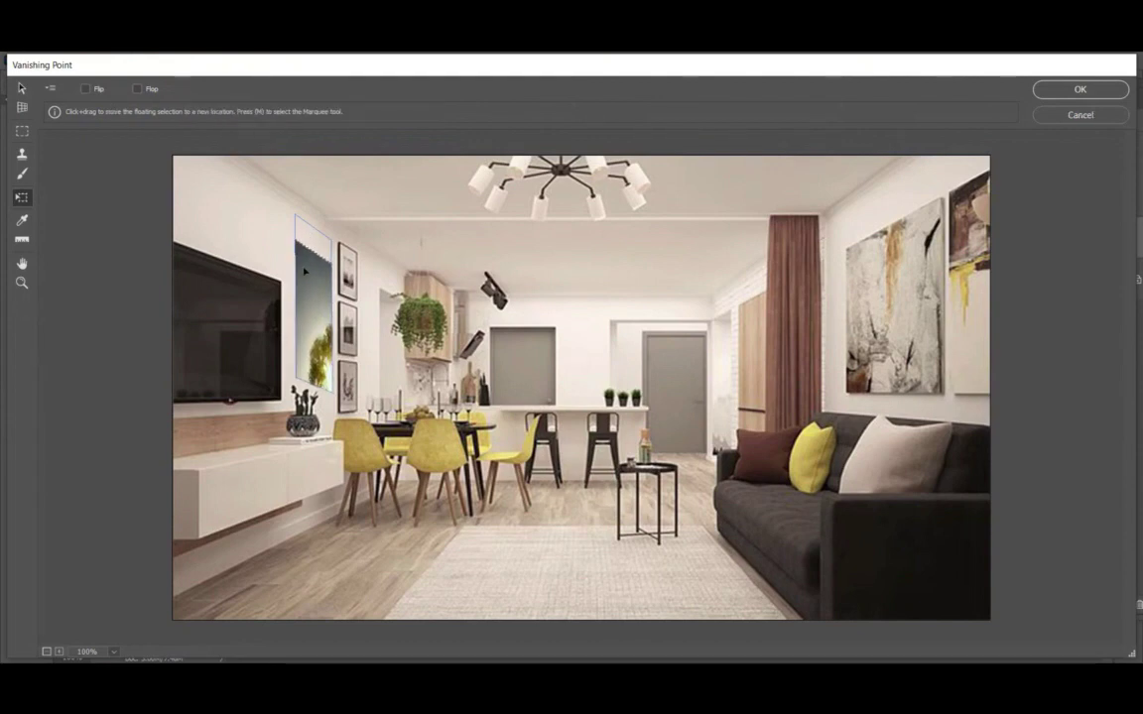
pyautogui.moveTo(312, 319)
pyautogui.mouseDown()
pyautogui.moveTo(309, 257)
pyautogui.moveTo(325, 325)
pyautogui.moveTo(298, 234)
pyautogui.mouseUp()
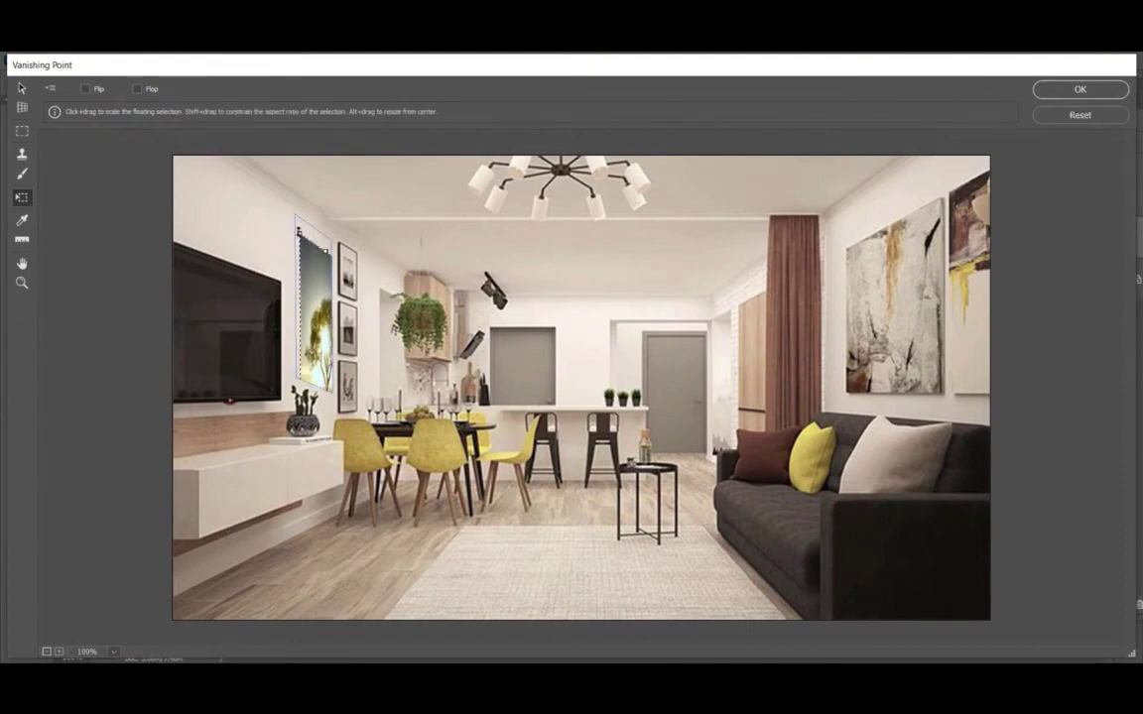
pyautogui.moveTo(300, 231)
pyautogui.mouseDown()
pyautogui.moveTo(310, 297)
pyautogui.moveTo(295, 217)
pyautogui.mouseUp()
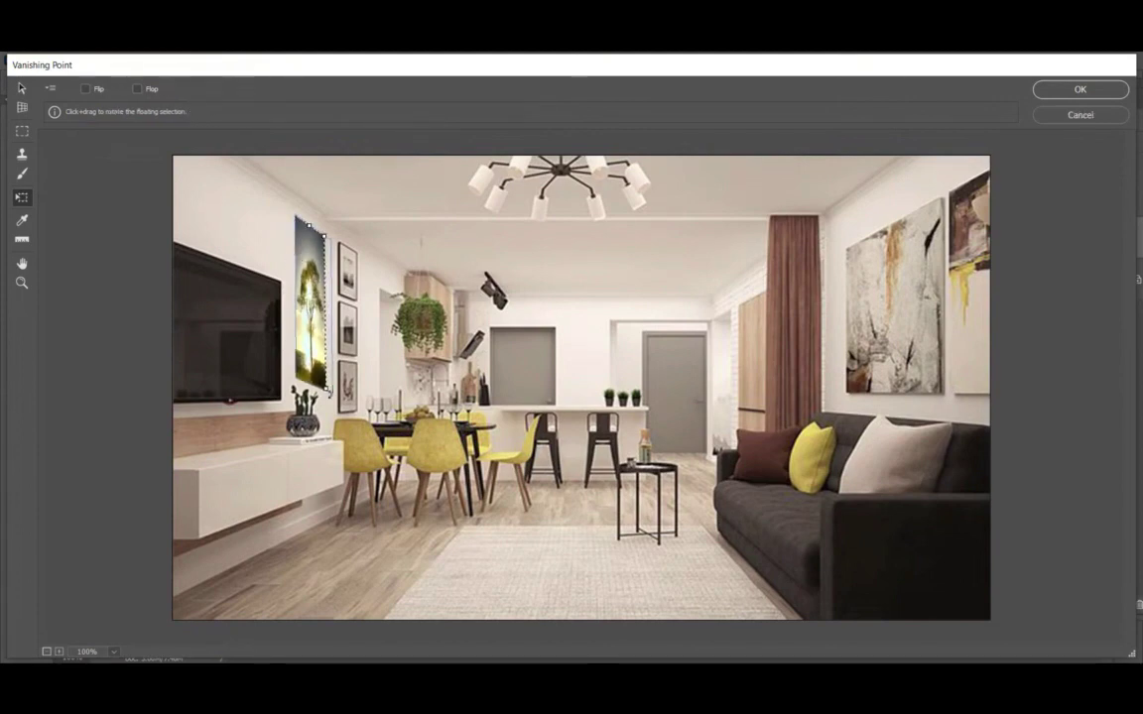
pyautogui.moveTo(310, 226); pyautogui.dragTo(313, 228)
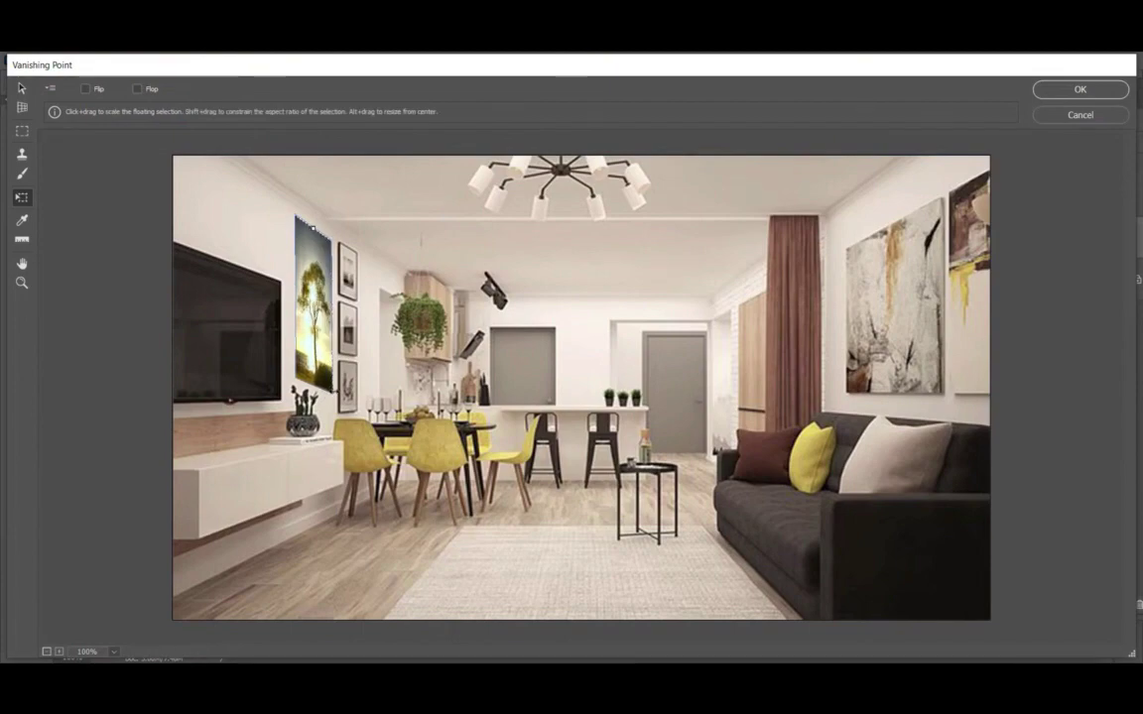
pyautogui.click(1065, 91)
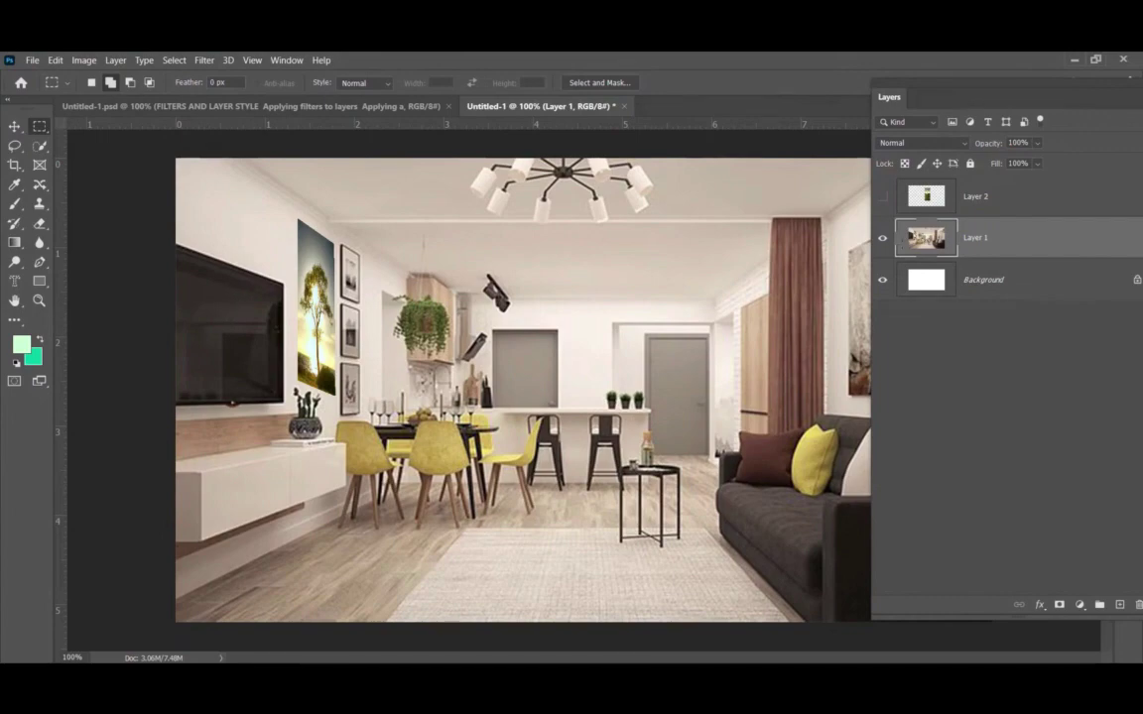
# Reopen Filter > Vanishing Point and outline the floor rug with a four-corner plane.
pyautogui.click(198, 60)
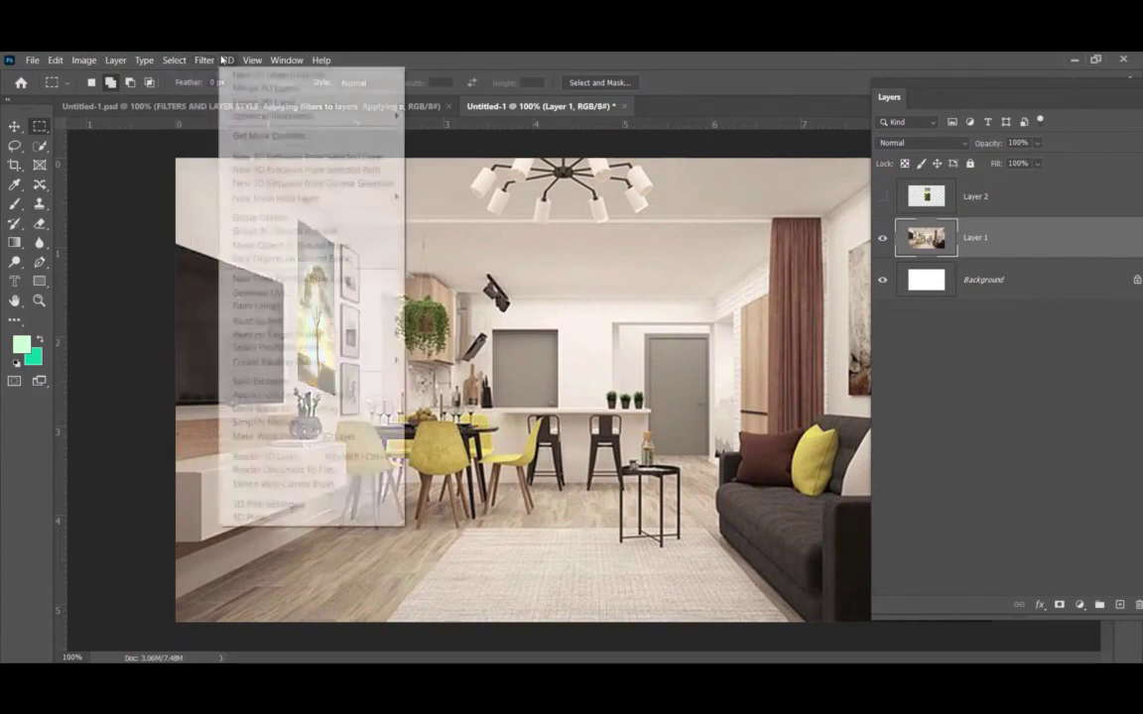
pyautogui.click(228, 185)
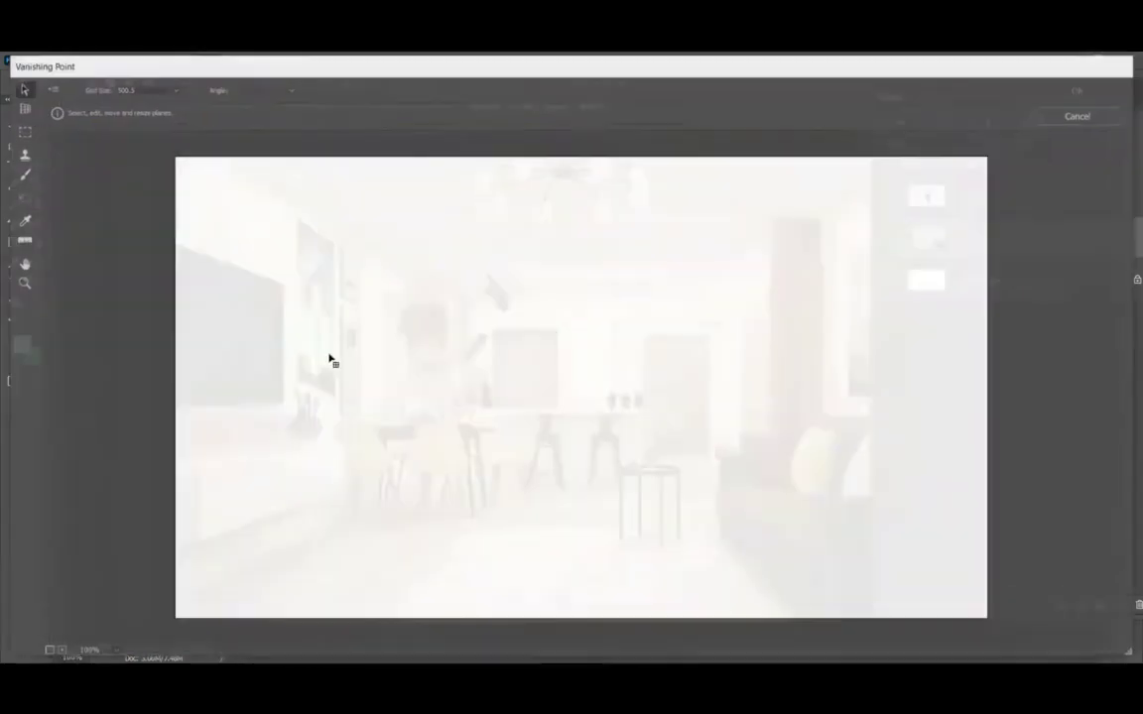
pyautogui.click(22, 107)
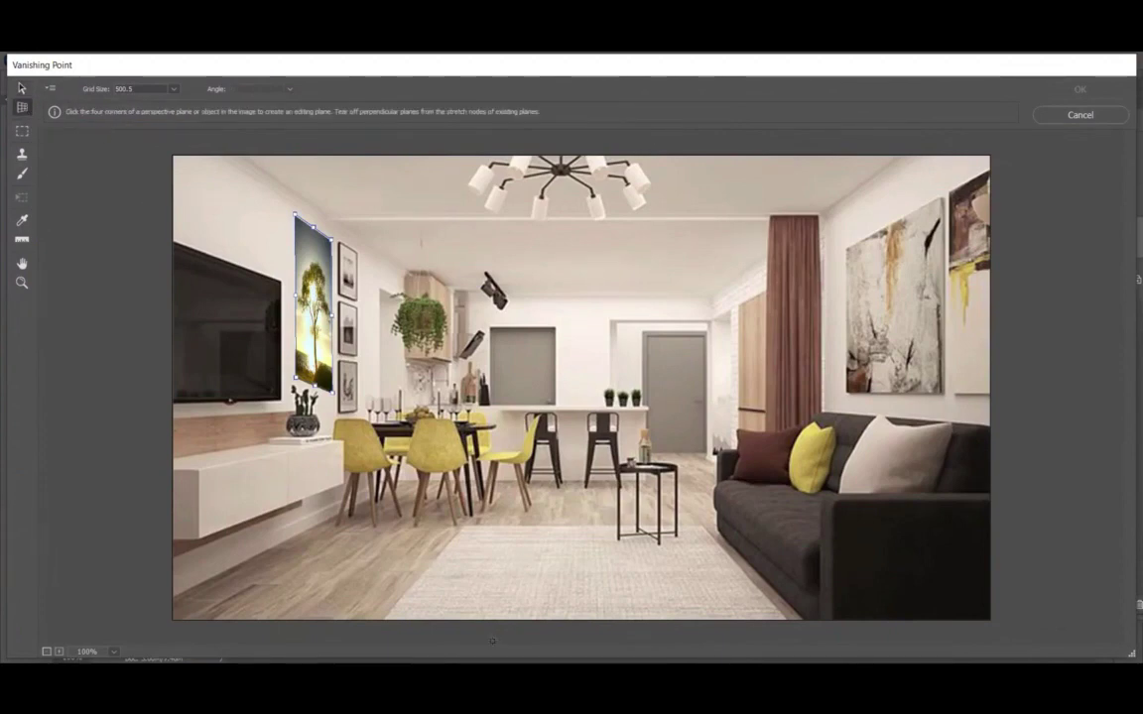
pyautogui.click(385, 614)
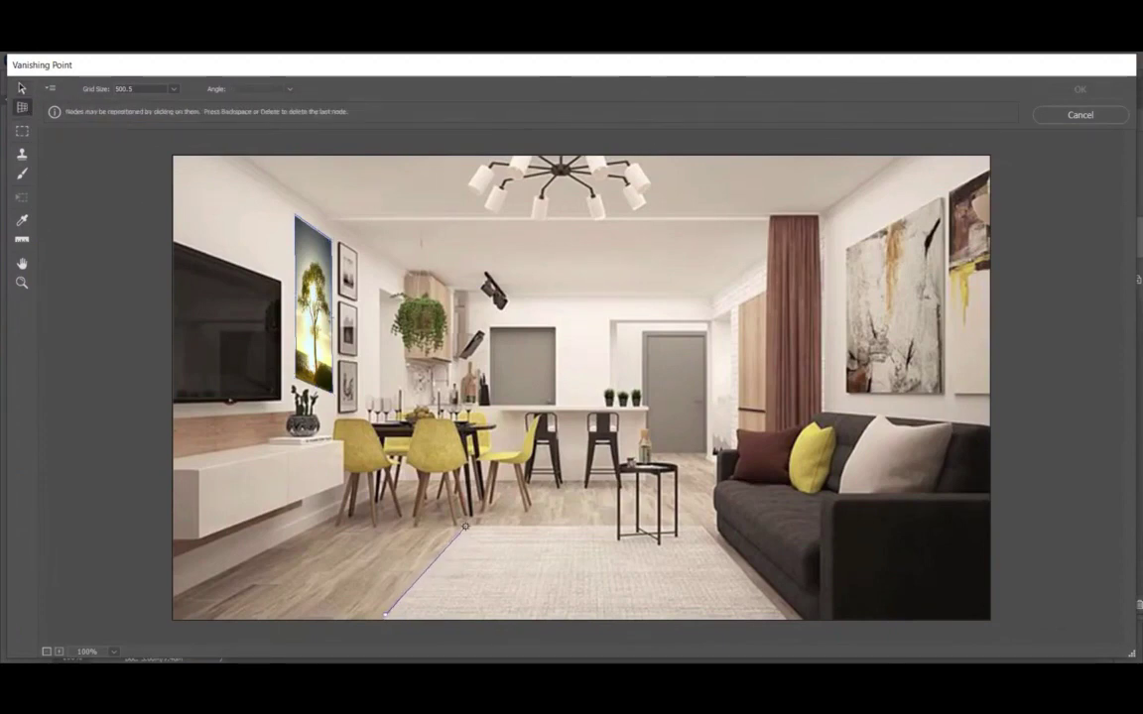
pyautogui.click(463, 525)
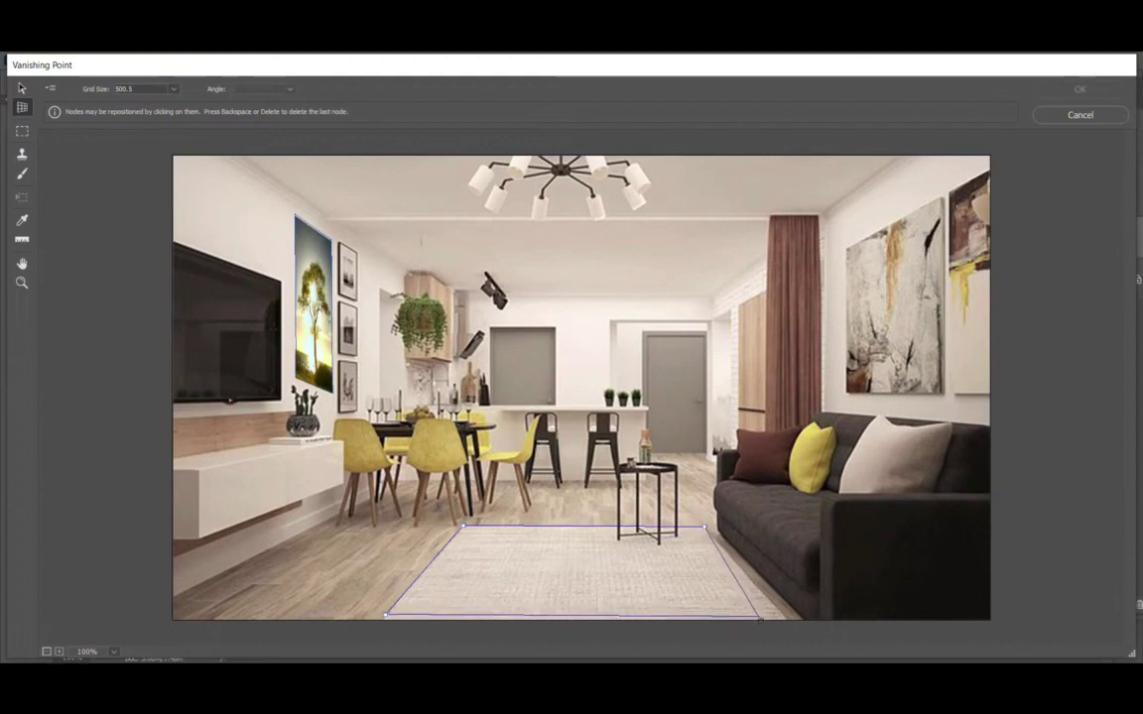
pyautogui.click(704, 526)
pyautogui.click(790, 621)
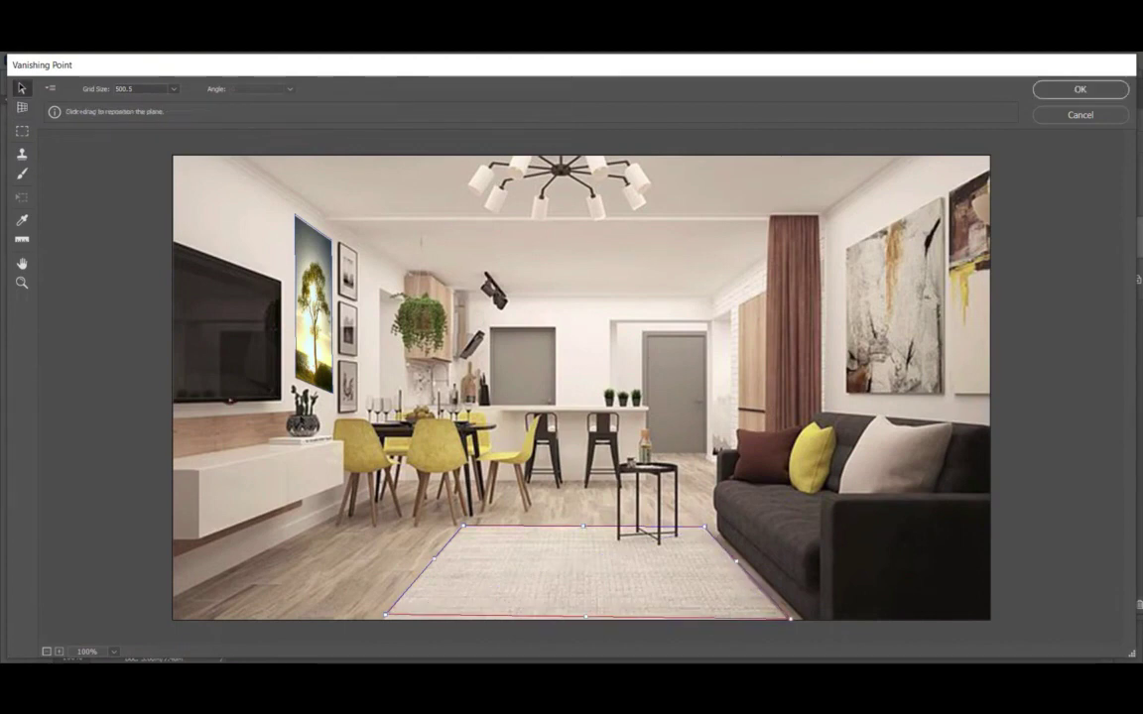
# Align the plane's bottom-left corner to the rug edge and paste the landscape image.
pyautogui.moveTo(381, 612); pyautogui.dragTo(380, 623)
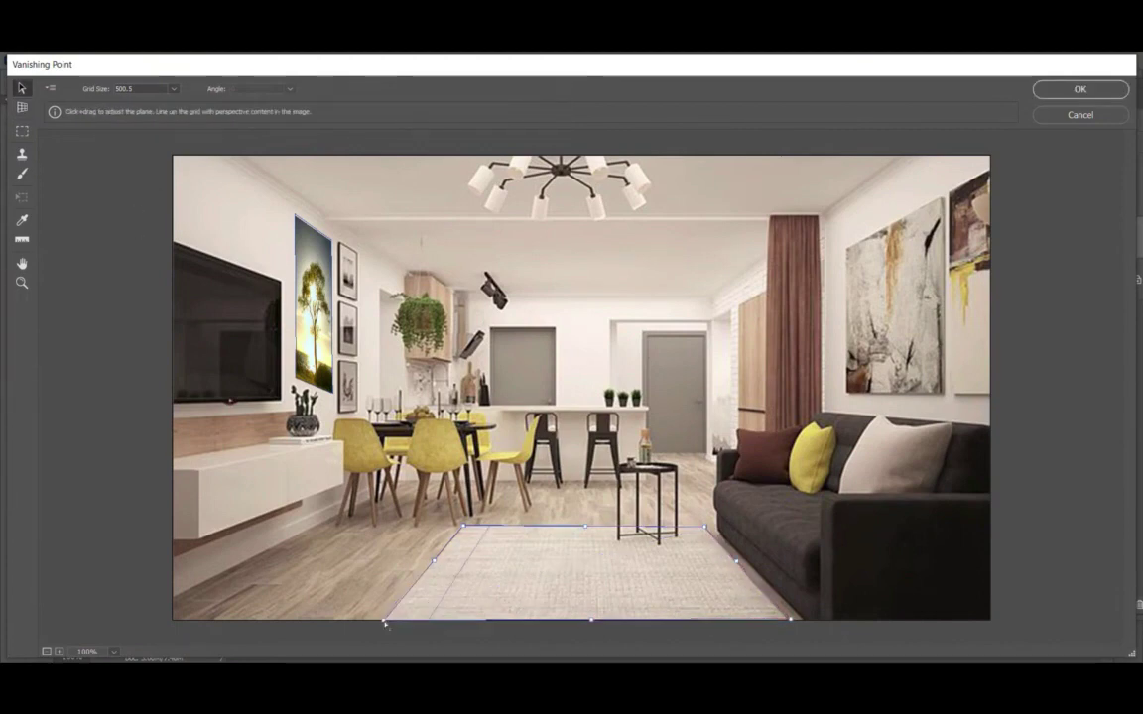
pyautogui.press('alt')
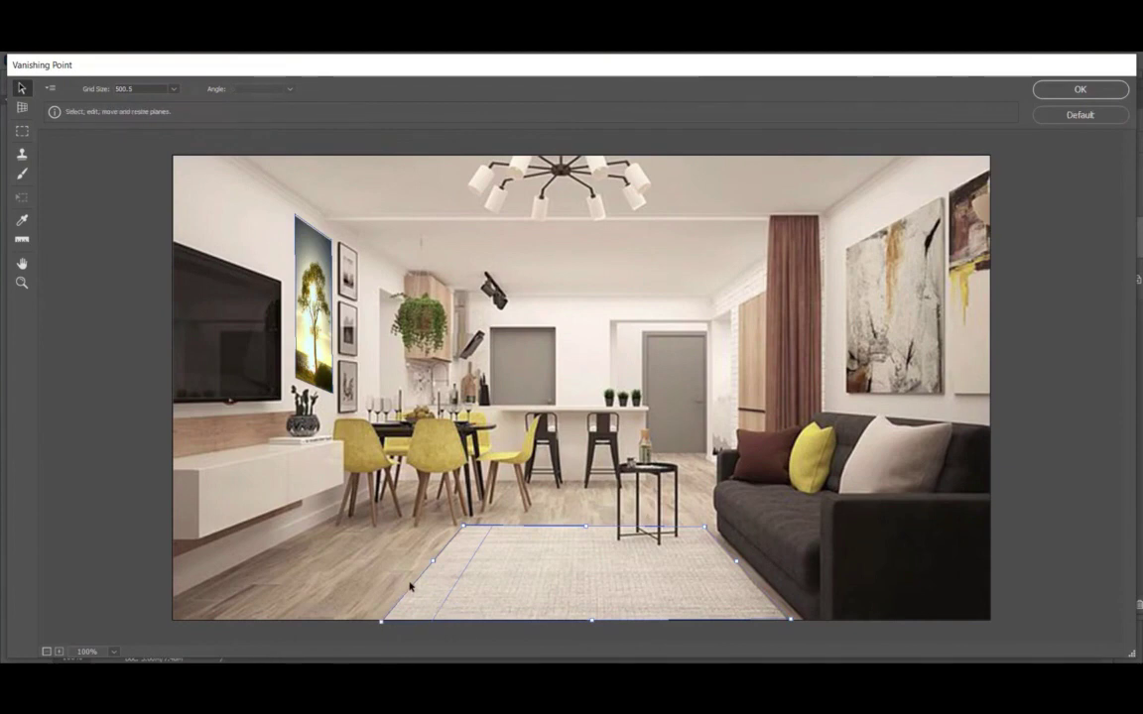
pyautogui.hotkey('ctrl', 'v')
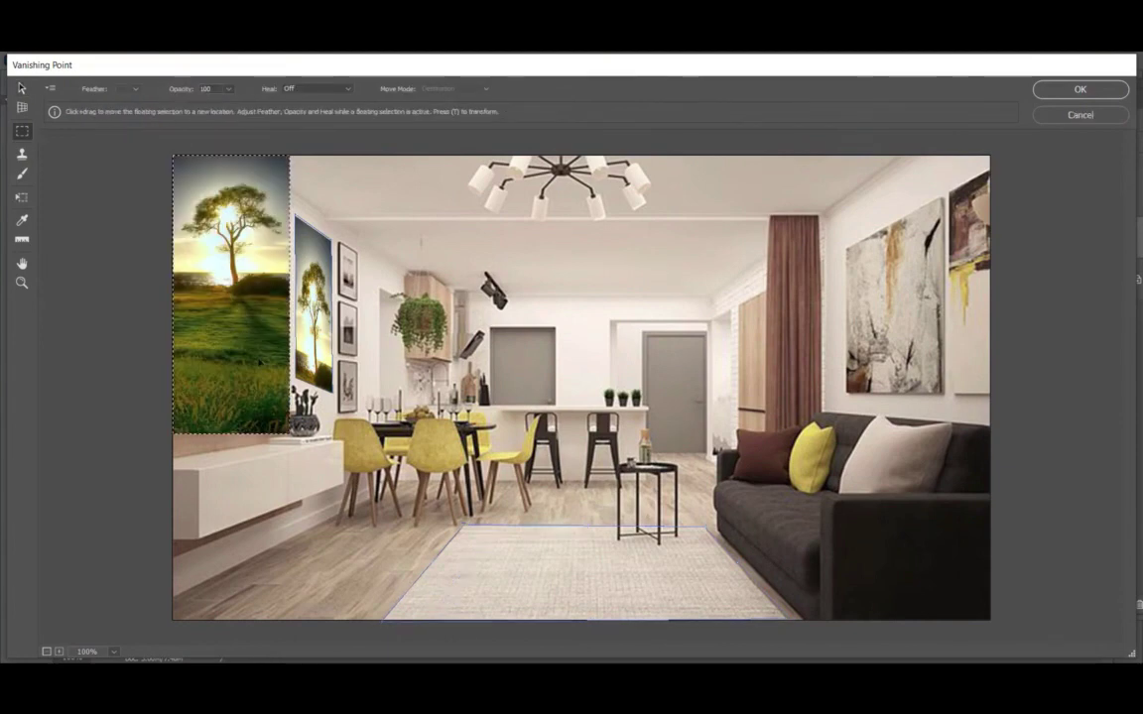
# Move the pasted landscape onto the rug plane and stretch it to cover the rug.
pyautogui.moveTo(279, 375)
pyautogui.mouseDown()
pyautogui.moveTo(573, 644)
pyautogui.moveTo(517, 568)
pyautogui.mouseUp()
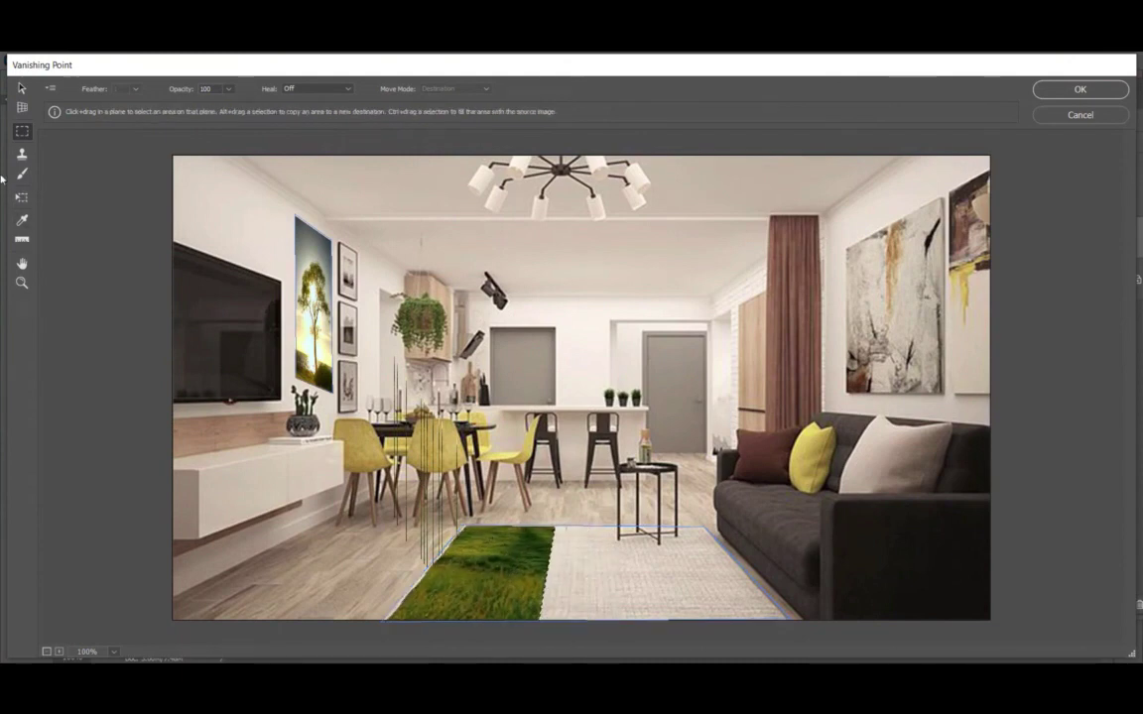
pyautogui.click(21, 198)
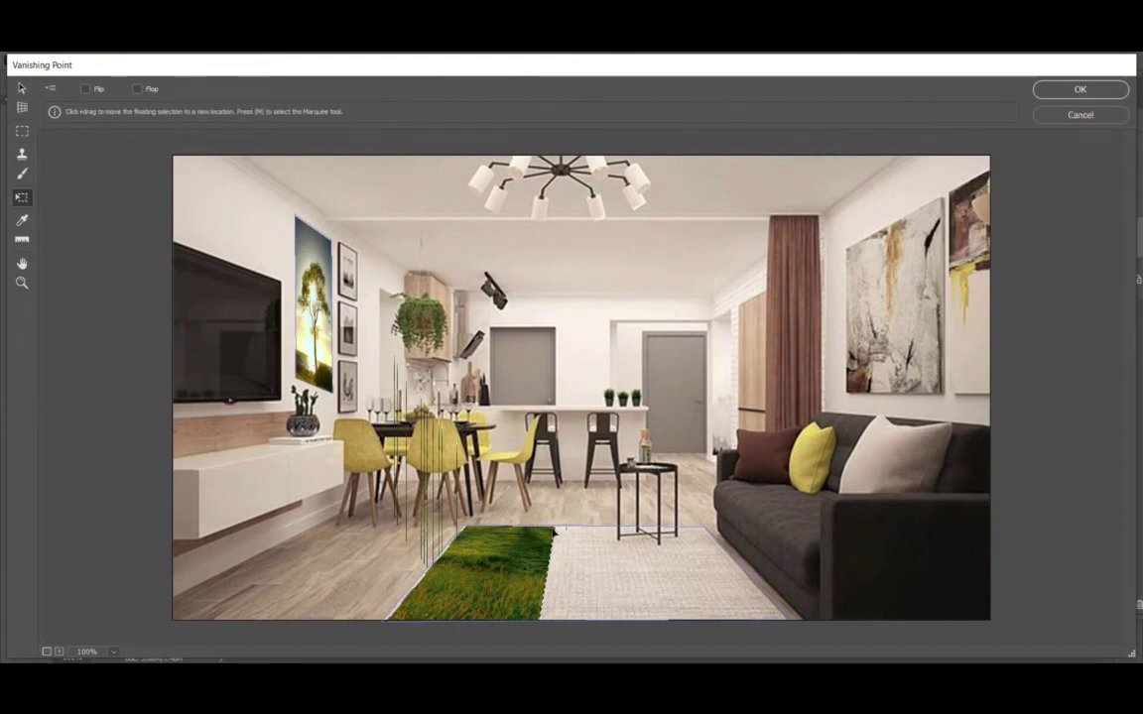
pyautogui.hotkey('ctrl', '-')
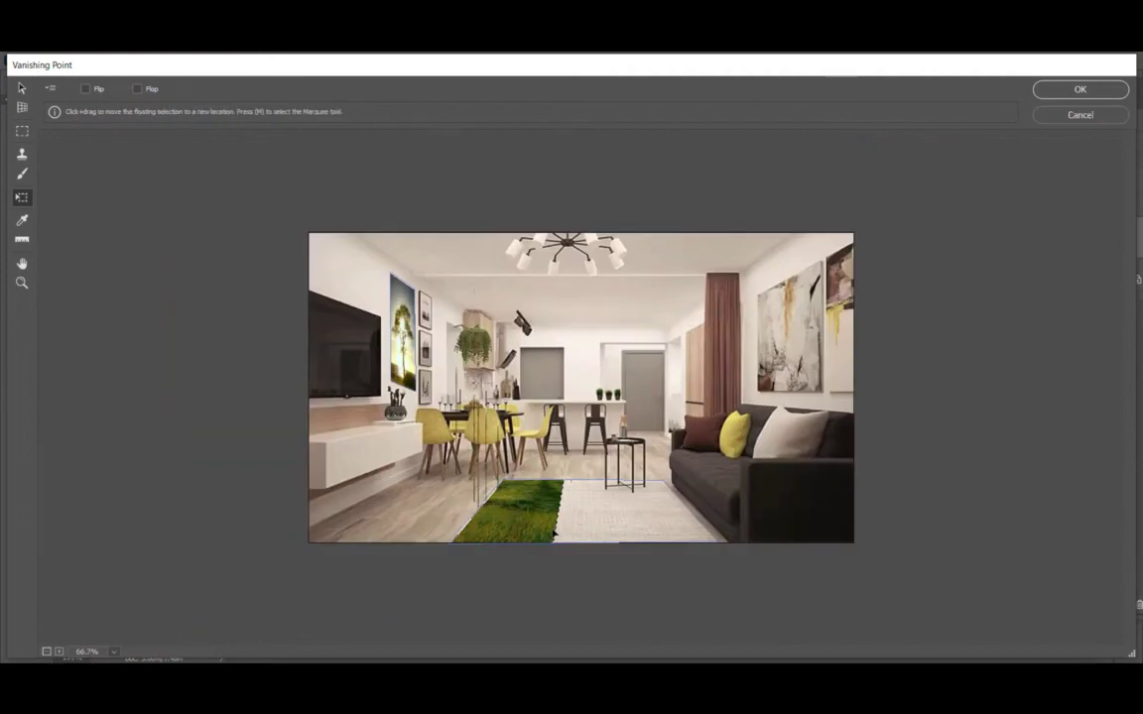
pyautogui.moveTo(555, 534)
pyautogui.mouseDown()
pyautogui.moveTo(664, 547)
pyautogui.moveTo(703, 566)
pyautogui.mouseUp()
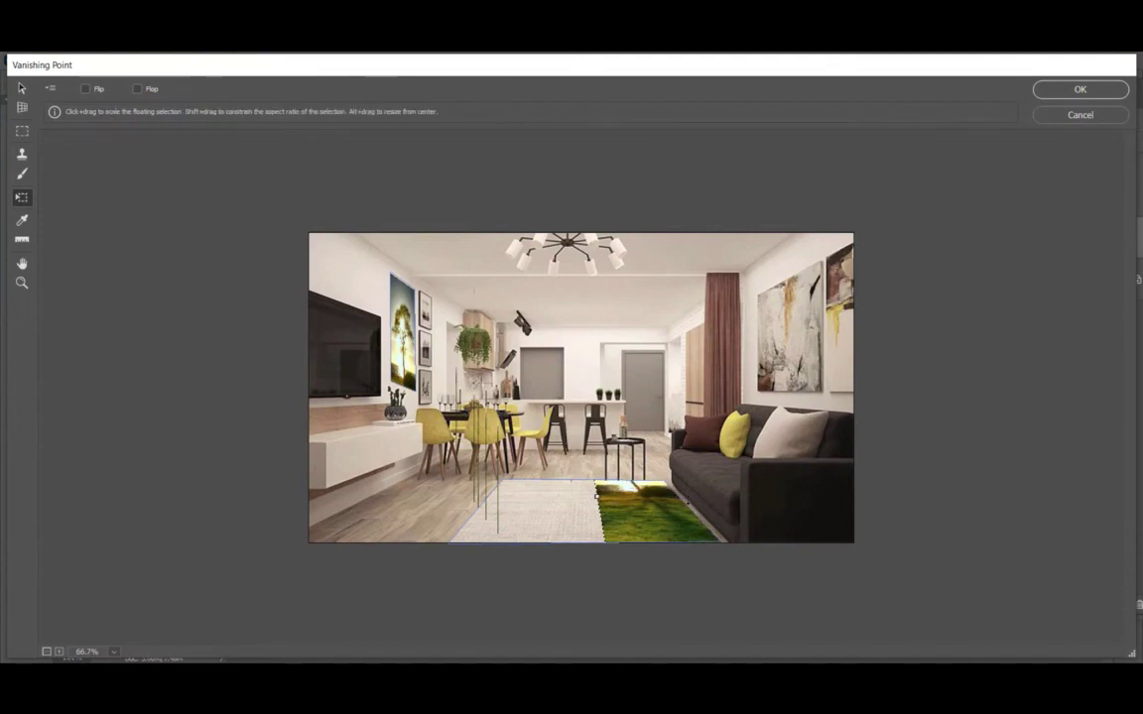
pyautogui.moveTo(597, 485); pyautogui.dragTo(584, 496)
pyautogui.moveTo(493, 493); pyautogui.dragTo(471, 436)
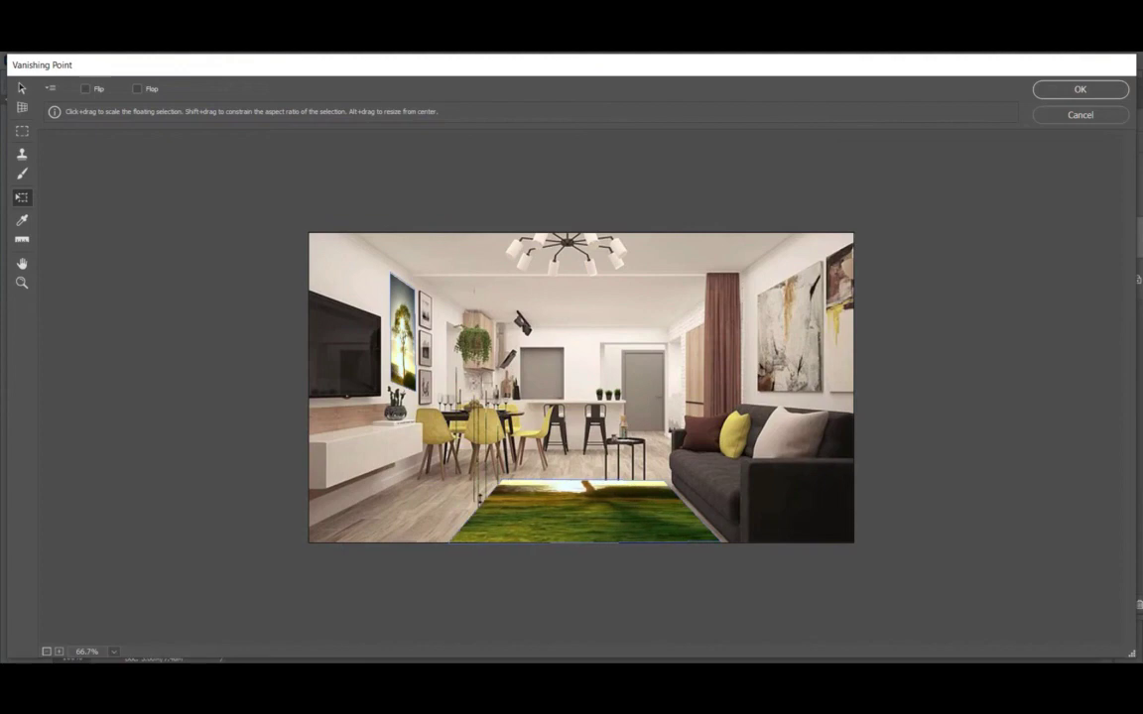
pyautogui.click(22, 88)
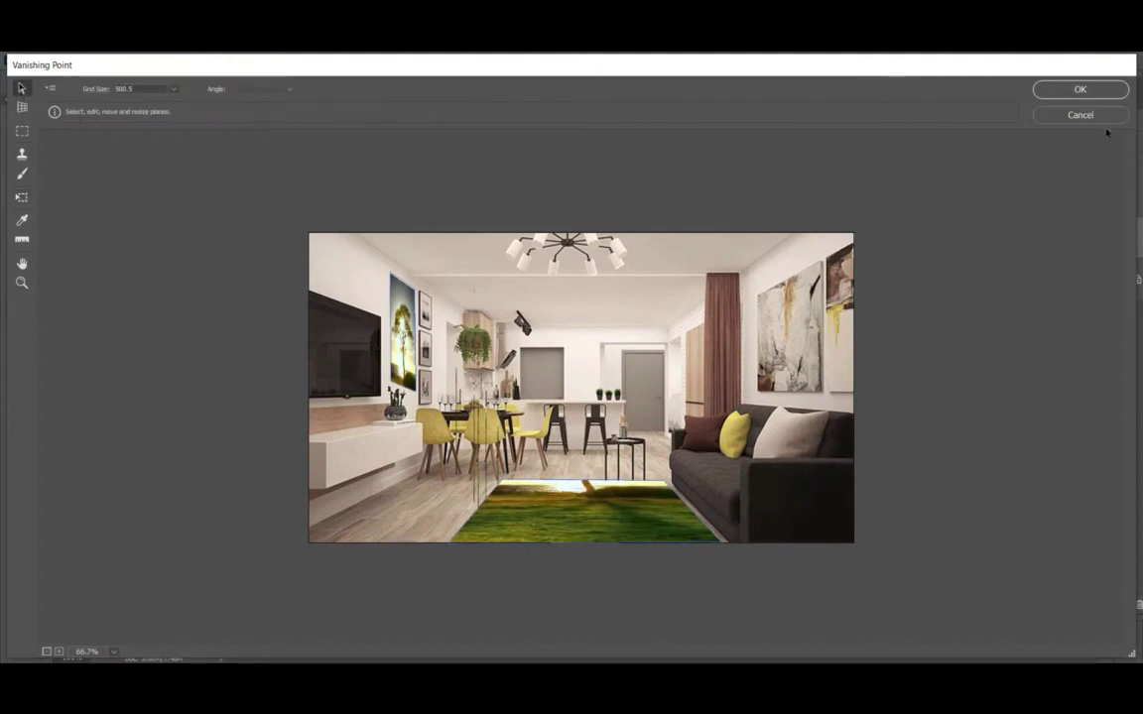
# Confirm Vanishing Point with OK, baking the grass into Layer 1's floor rug.
pyautogui.click(1079, 90)
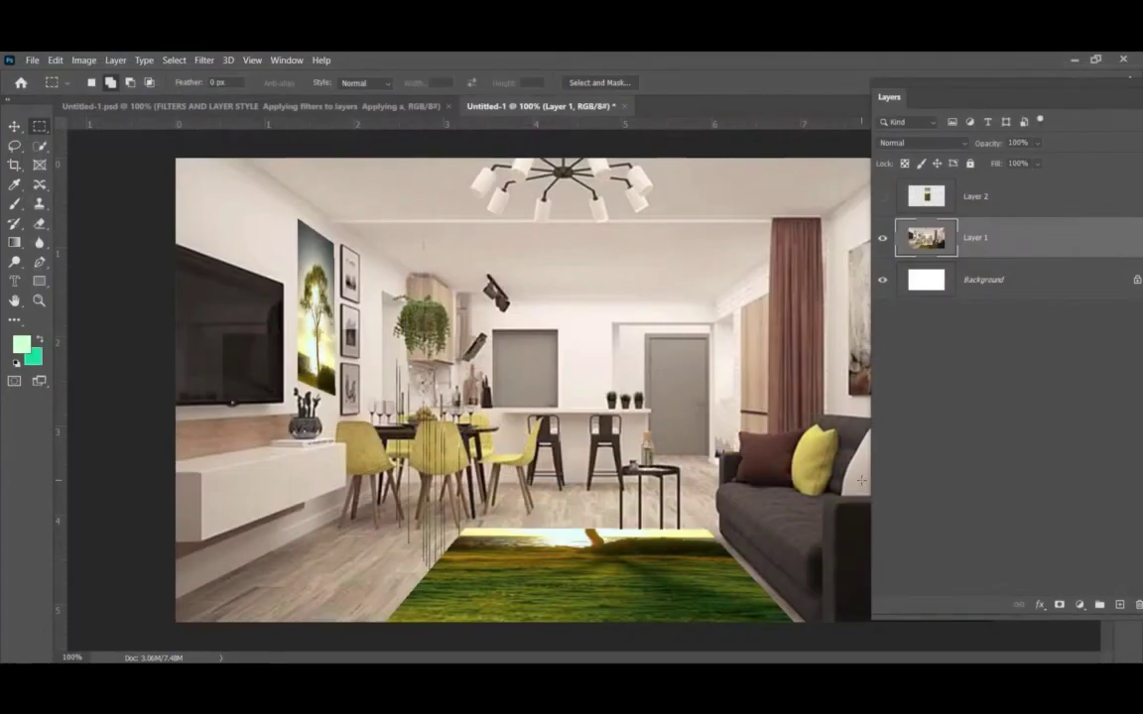